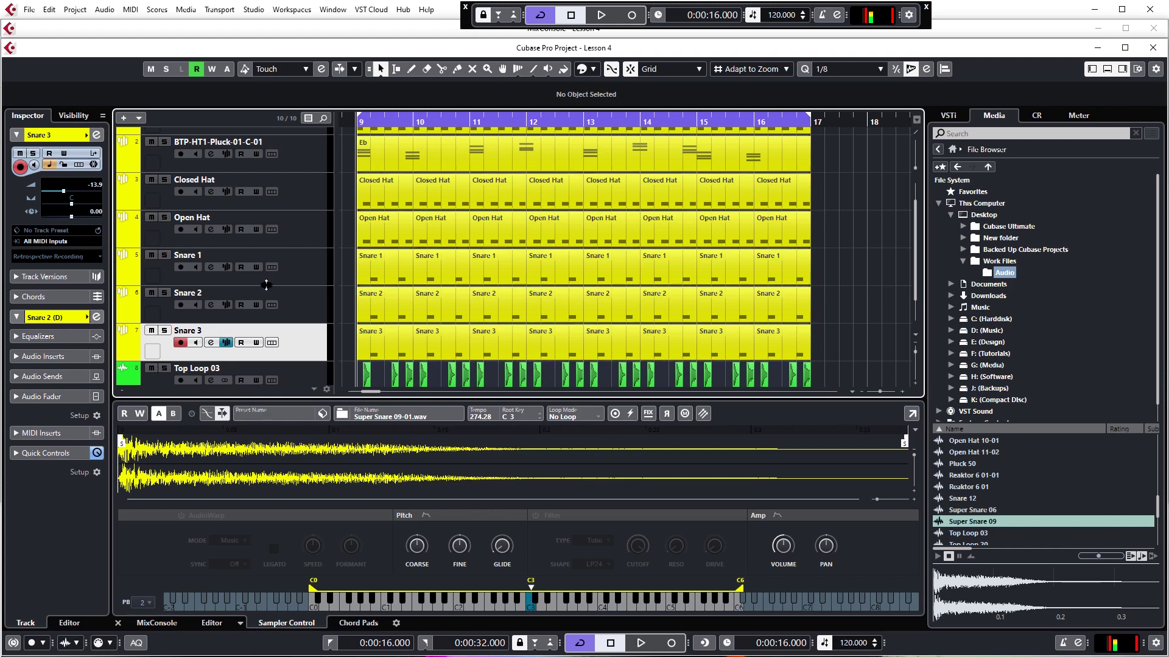
# - Open the channel settings of the BTP-HT1-Pluck-01-C-01 track and reposition the window over the project
pyautogui.scroll(1, 260, 286)
pyautogui.click(298, 200)
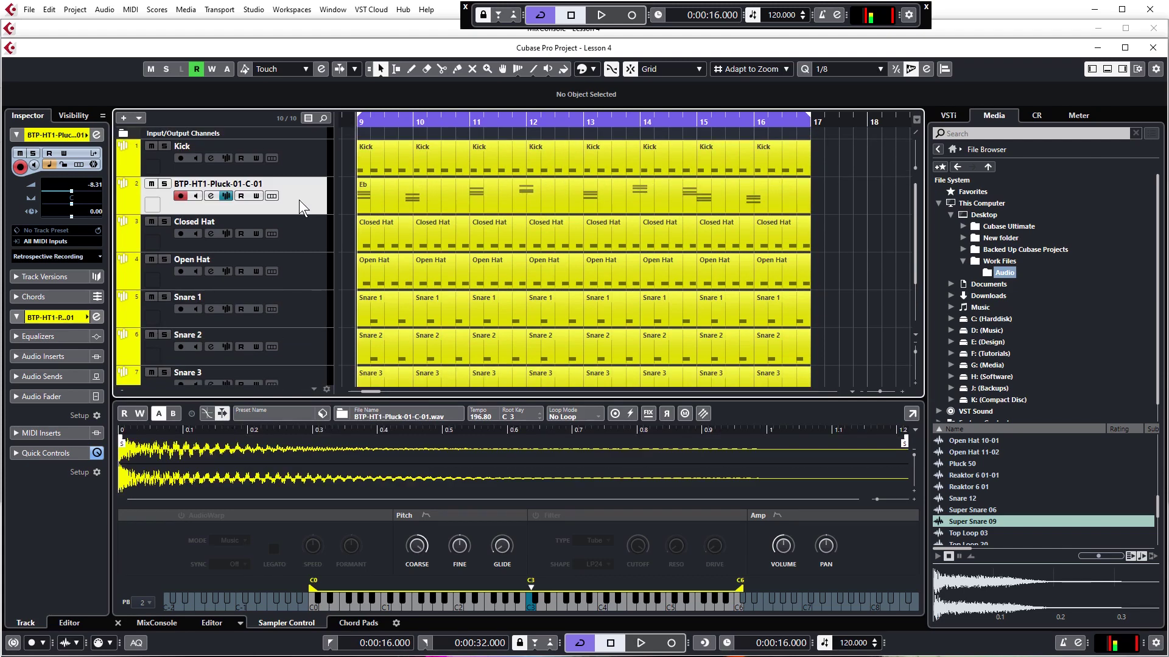
pyautogui.click(211, 196)
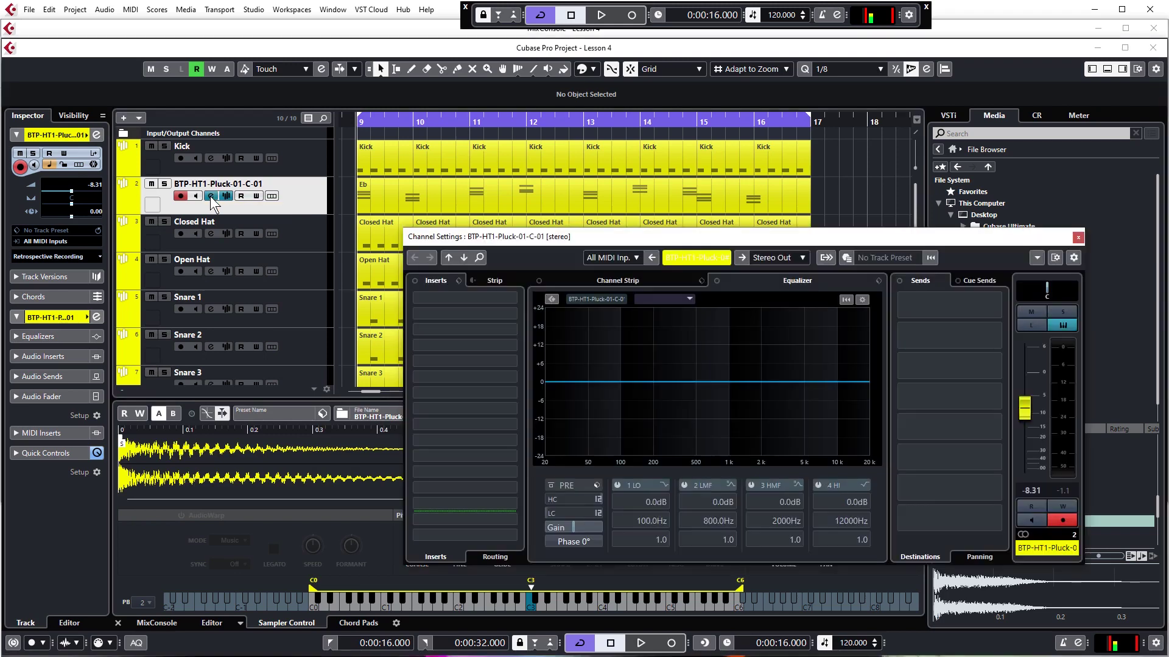
pyautogui.moveTo(575, 237); pyautogui.dragTo(449, 136)
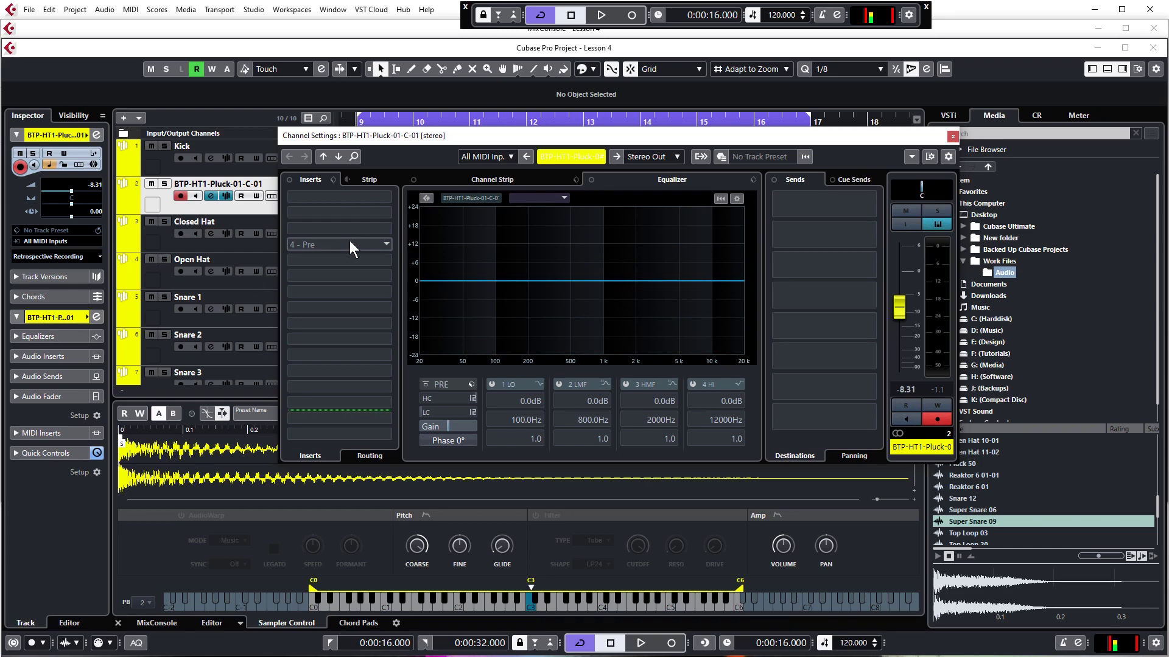
# - Compare the Kick and pluck channel settings, check the Always on Top option, and try the previous/next channel navigation
pyautogui.click(158, 164)
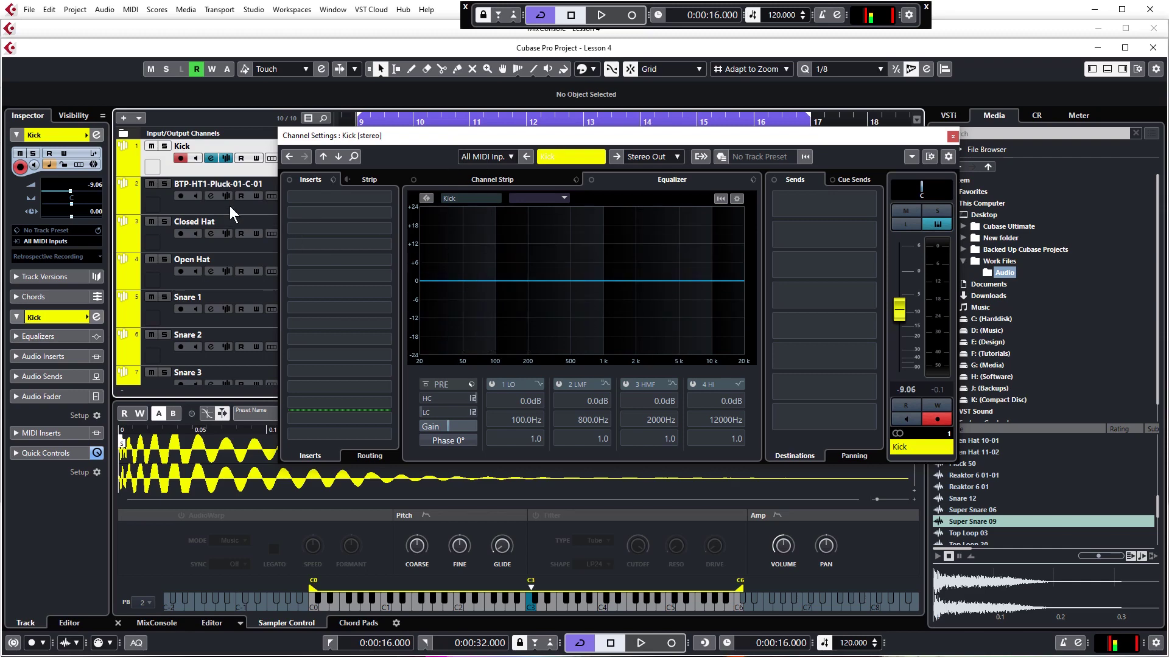
pyautogui.click(152, 202)
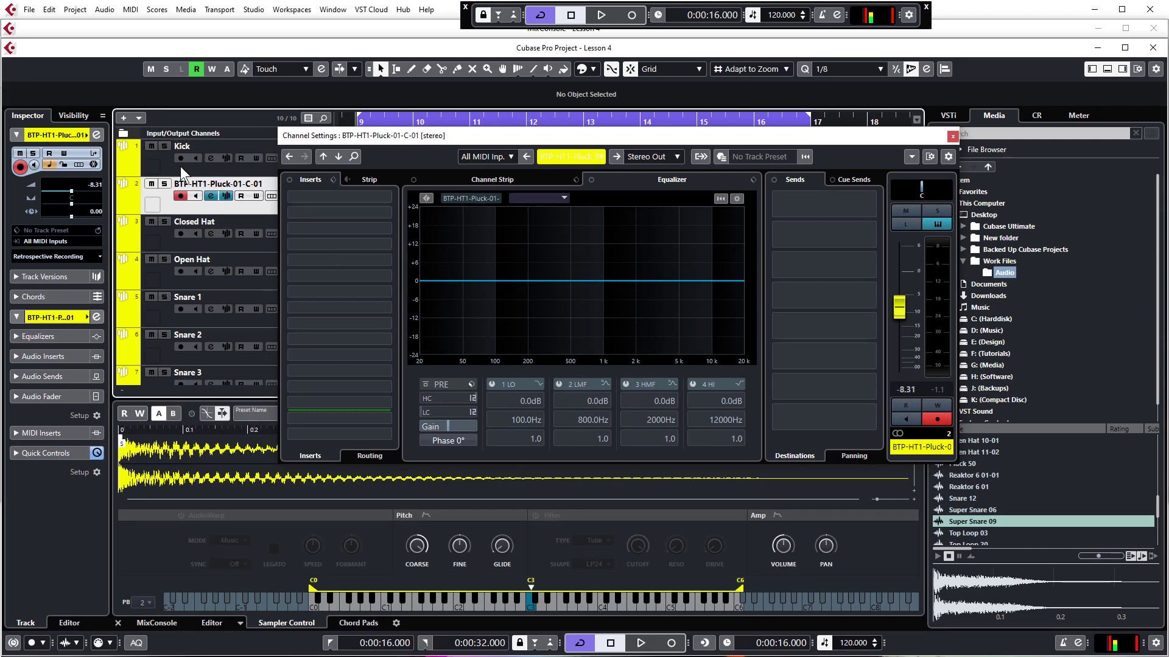
pyautogui.rightClick(843, 159)
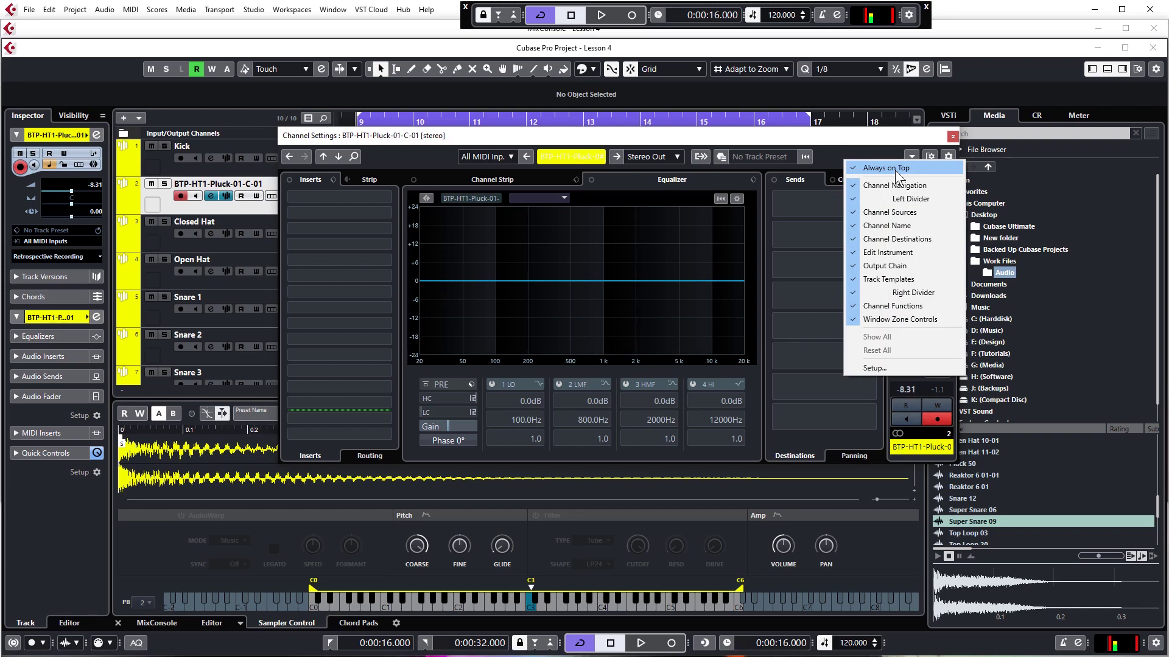
pyautogui.click(549, 136)
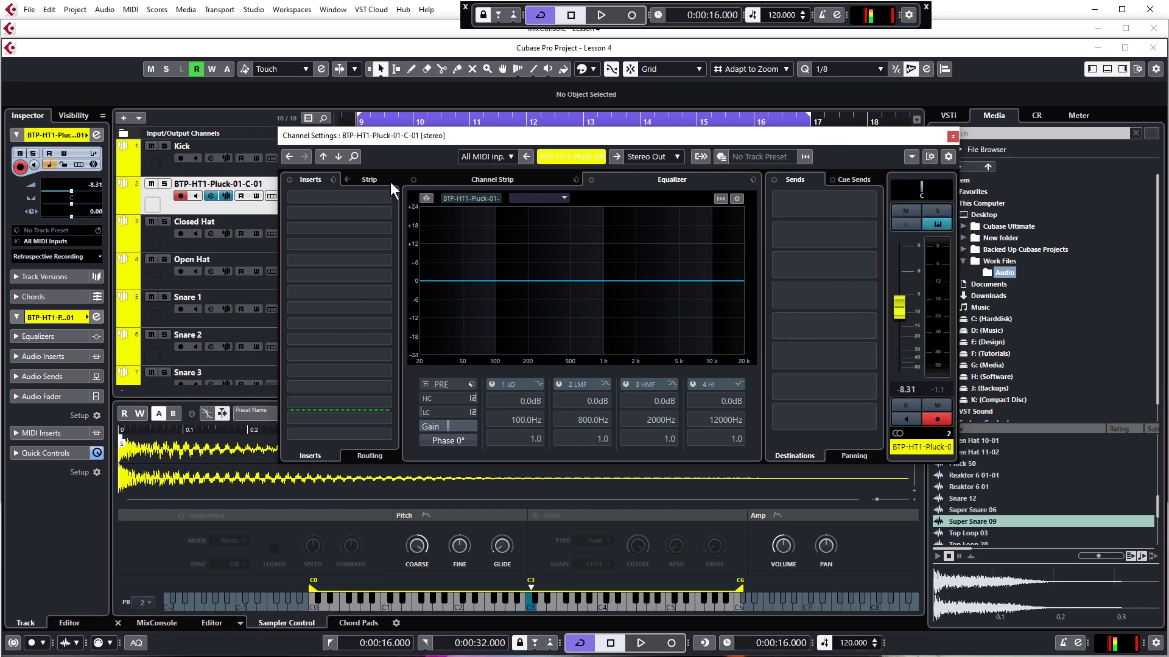
pyautogui.click(337, 159)
pyautogui.click(323, 158)
# - Load the StereoDelay effect into the pluck channel's second insert slot
pyautogui.click(384, 210)
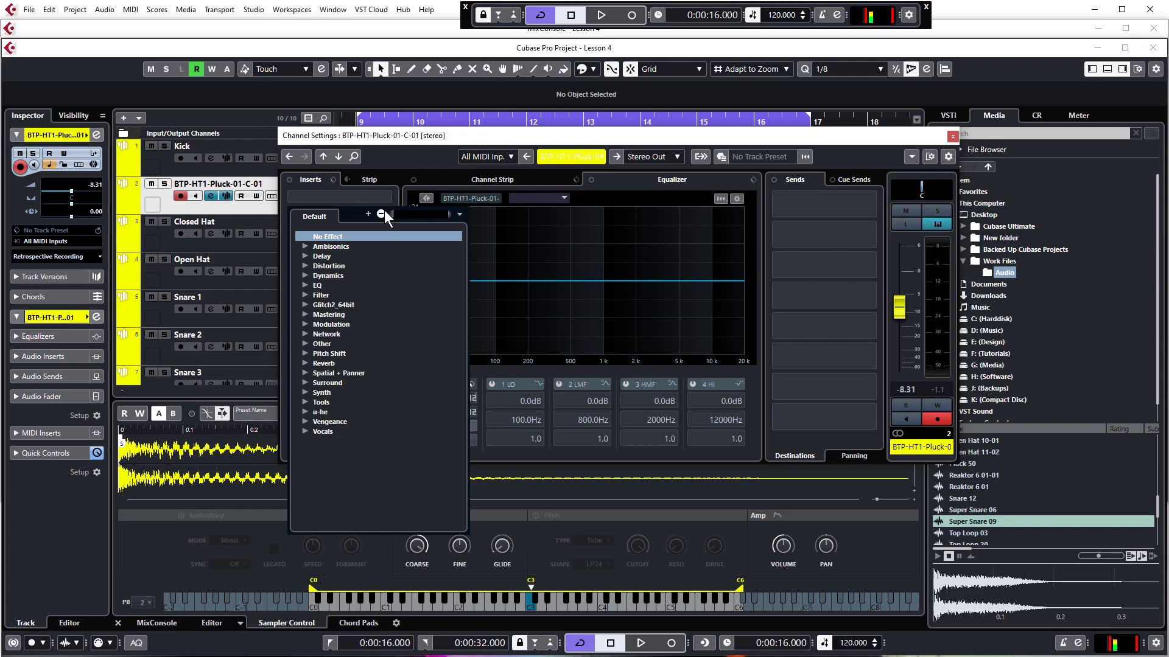
pyautogui.click(304, 256)
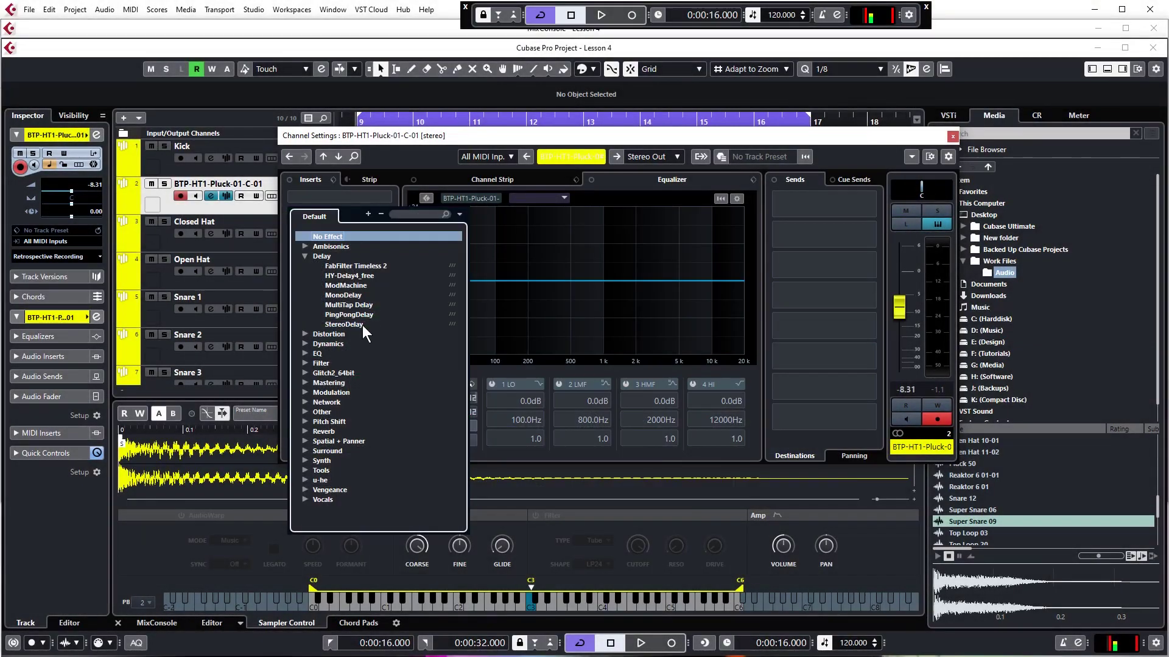
pyautogui.click(360, 323)
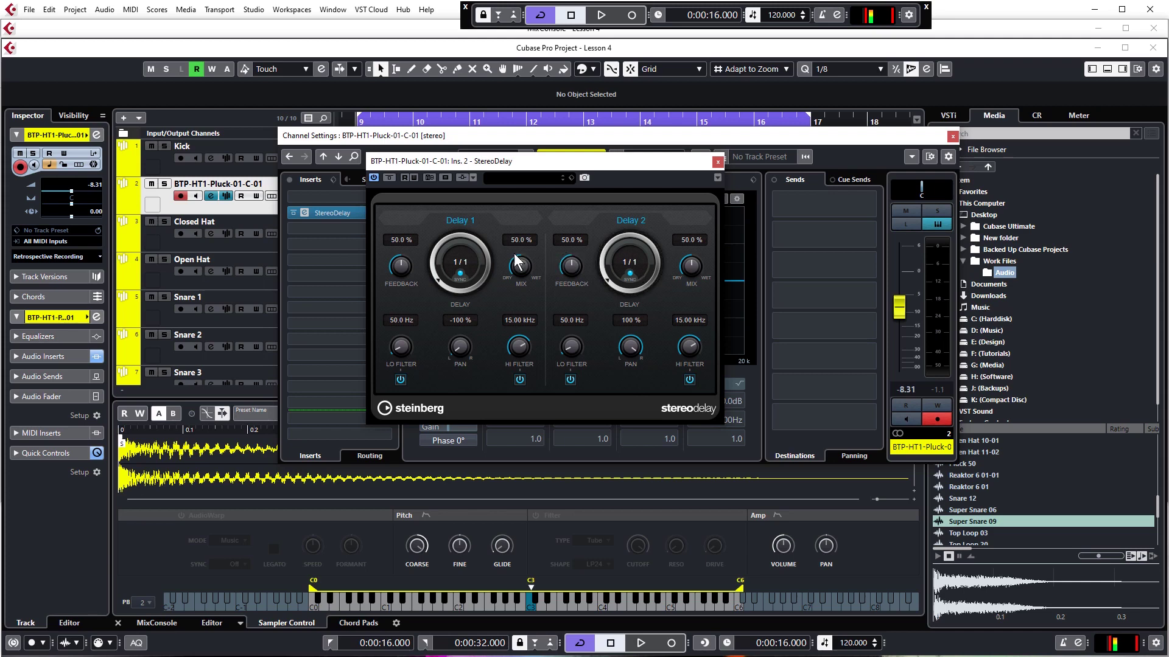
# - Set both Delay 1 and Delay 2 times to 1/4 and audition the result
pyautogui.click(468, 262)
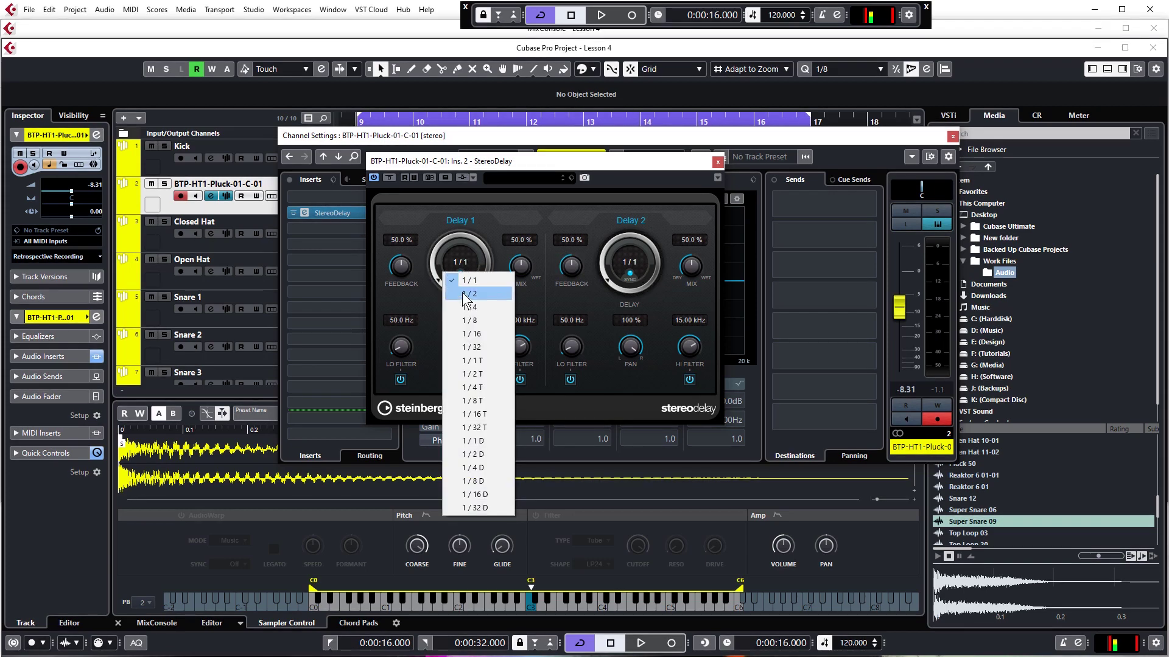
pyautogui.click(470, 307)
pyautogui.click(630, 268)
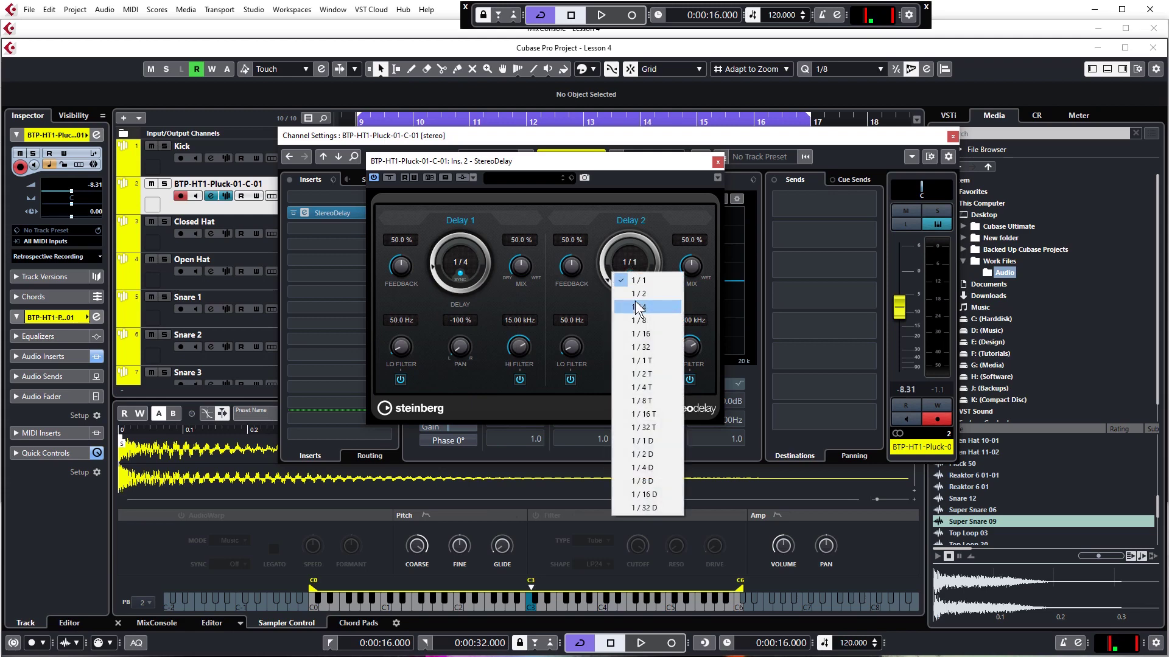
pyautogui.click(633, 297)
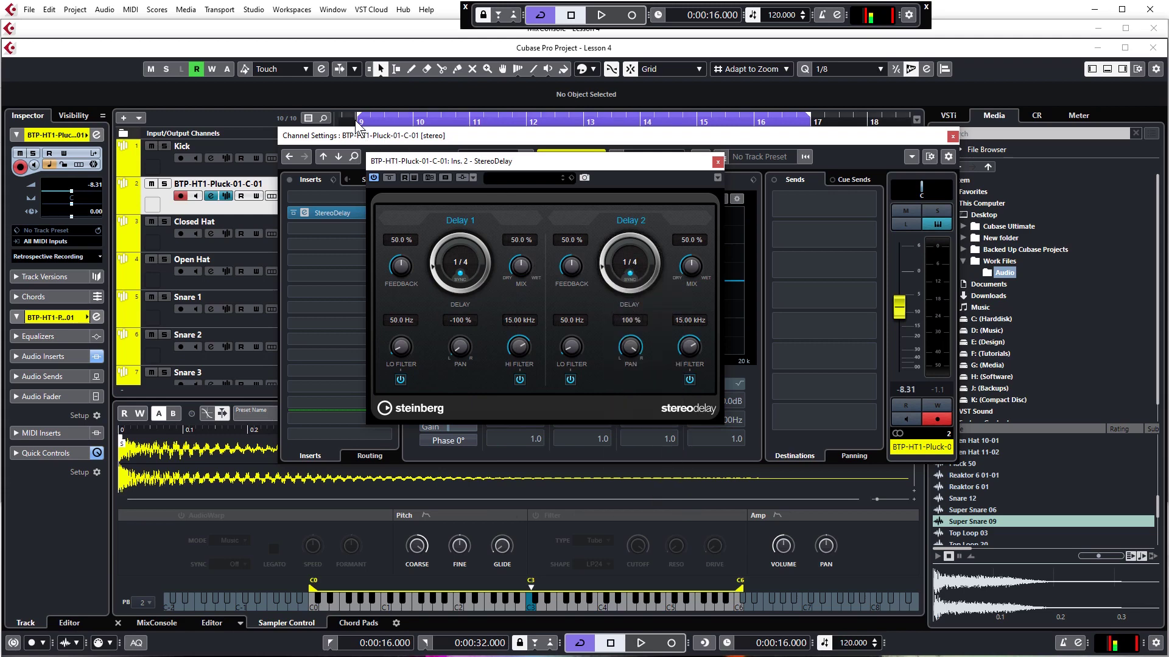
pyautogui.press('space')
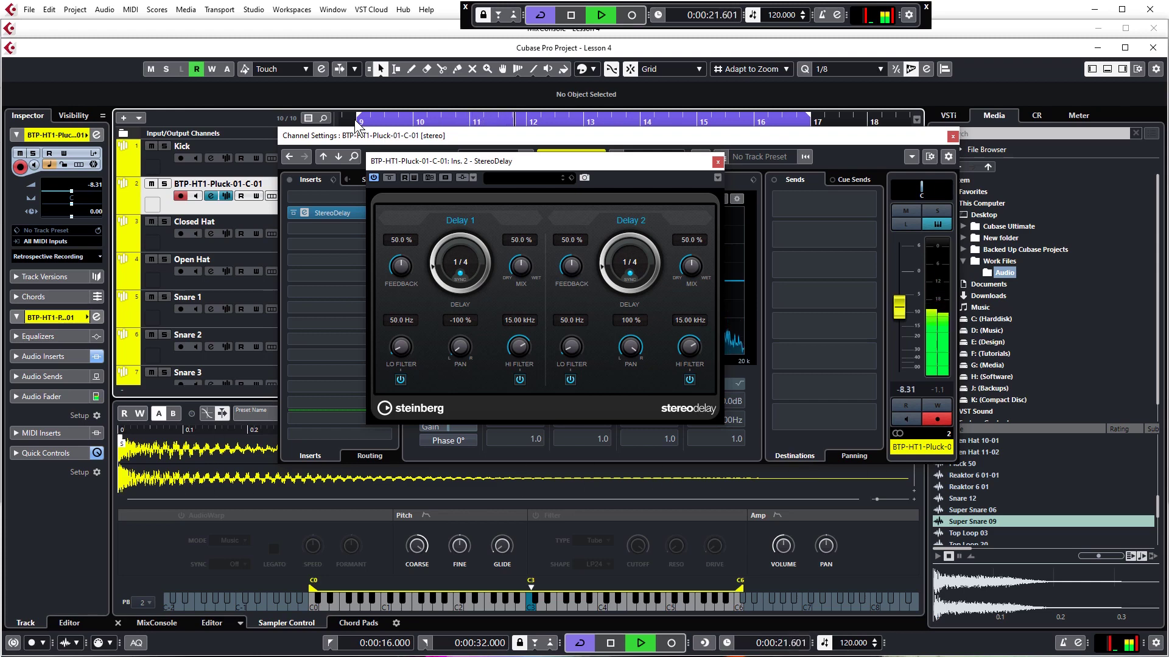
pyautogui.press('space')
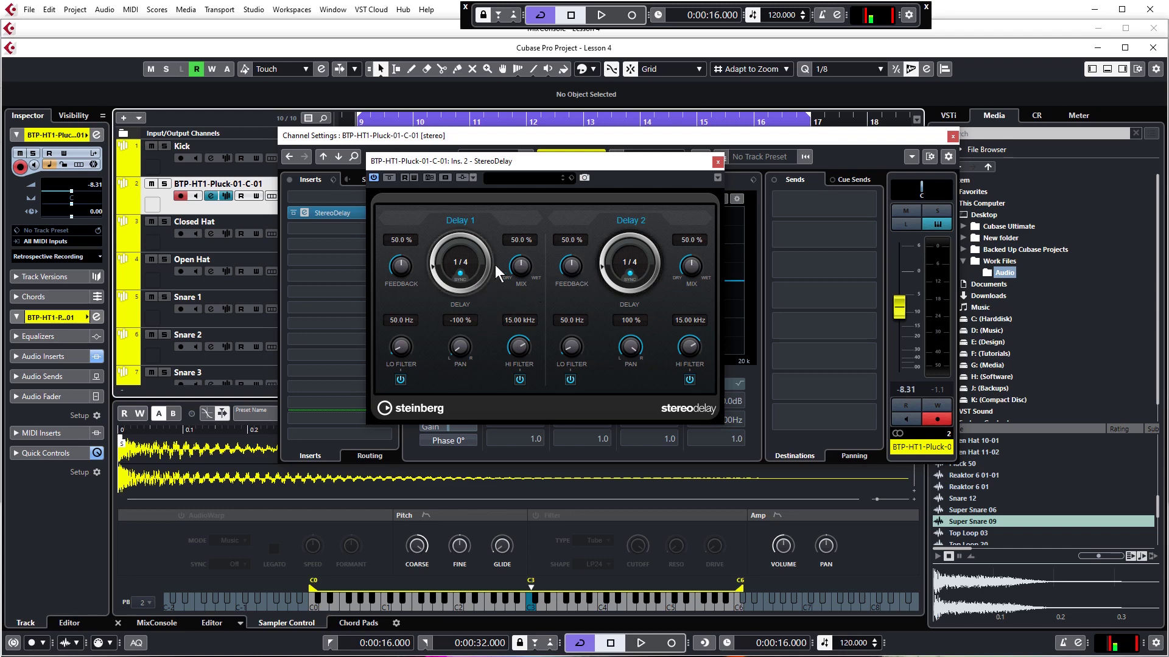
# - Lower the StereoDelay mix to 20.5 % for Delay 1 and 20 % for Delay 2
pyautogui.moveTo(519, 265); pyautogui.dragTo(519, 270)
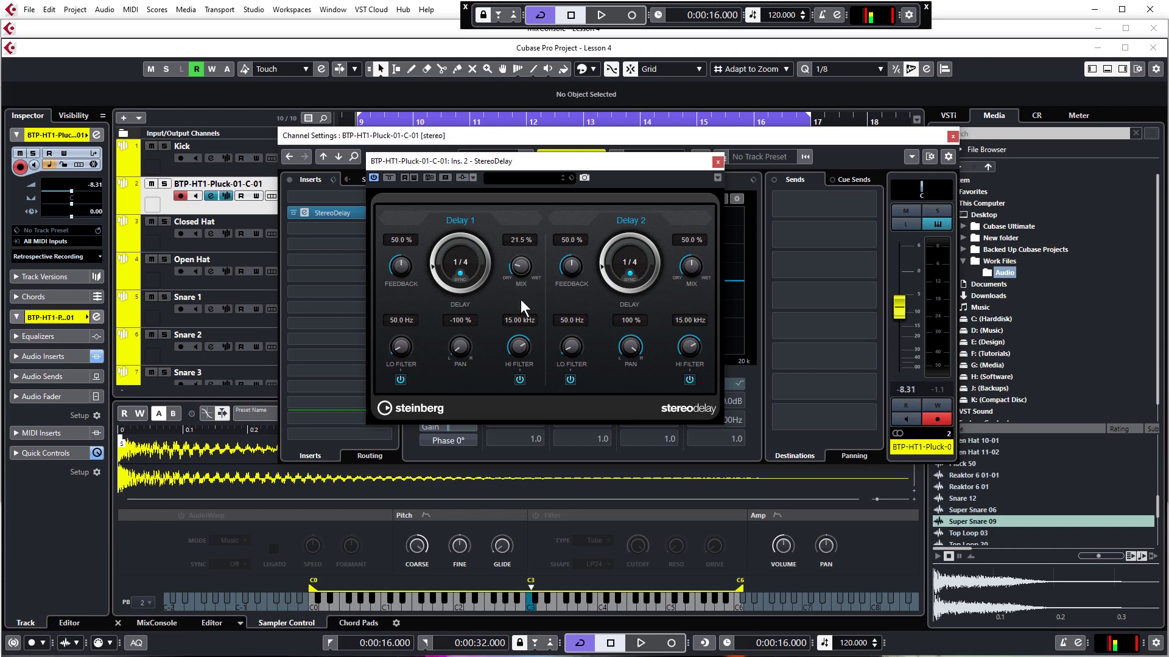
pyautogui.moveTo(520, 299); pyautogui.dragTo(525, 294)
pyautogui.write('20')
pyautogui.press('Return')
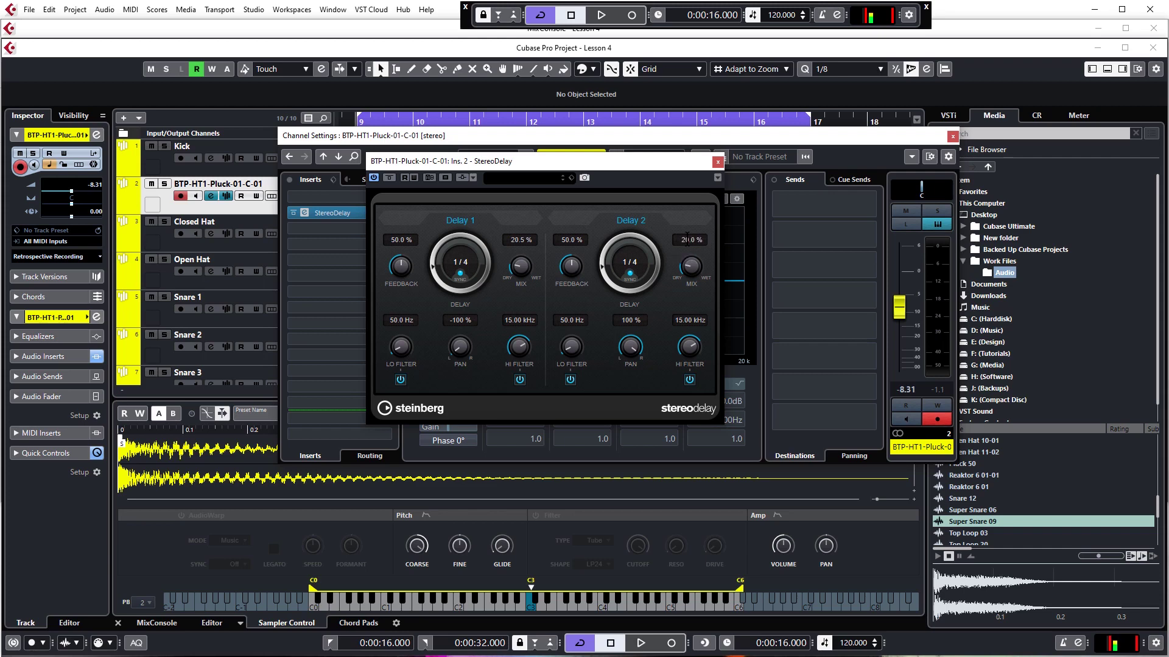
# - Change the Delay 1 time to dotted 1/4 D and audition it
pyautogui.click(466, 260)
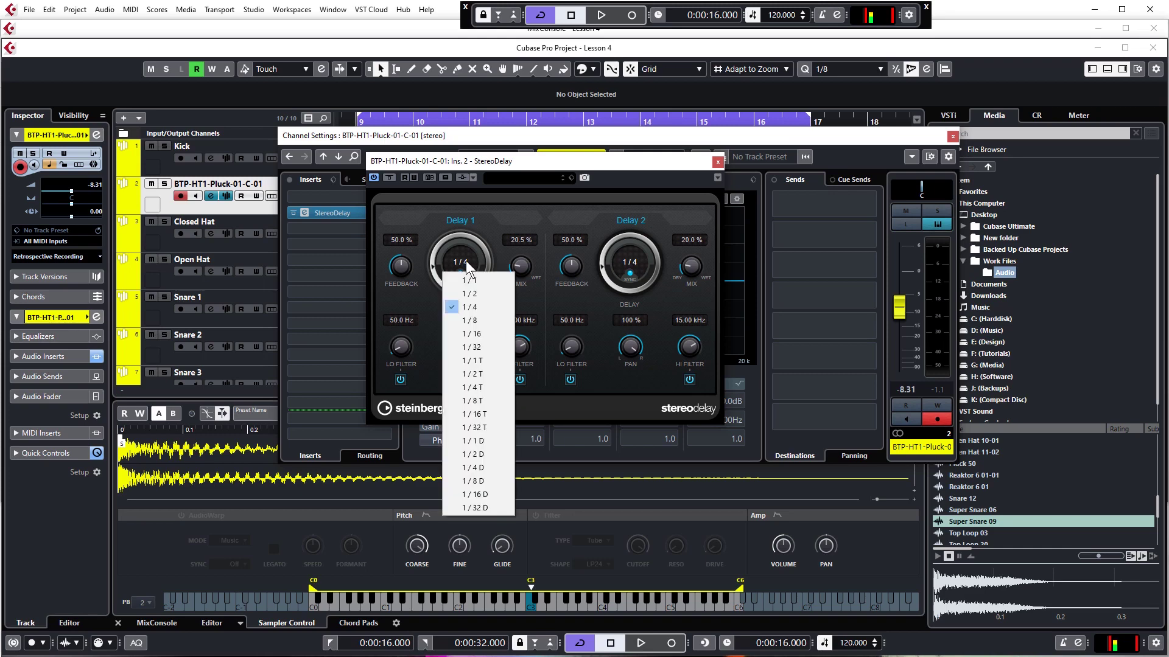
pyautogui.click(475, 465)
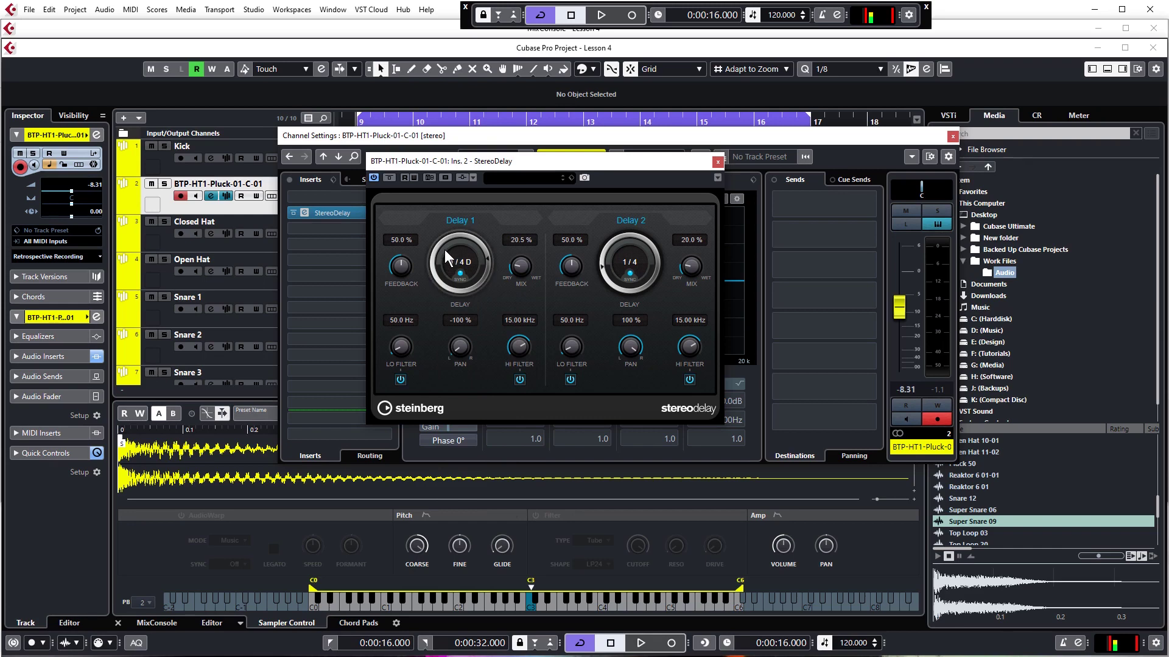
pyautogui.press('space')
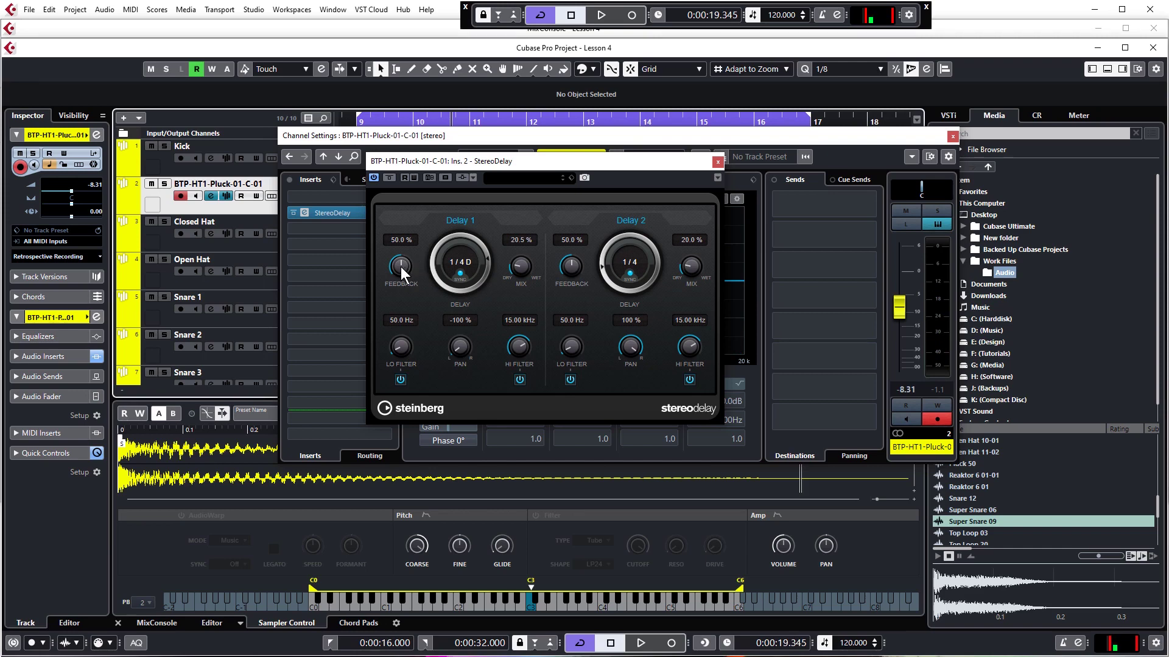
# - Reduce the Delay 1 feedback to 37 %, audition it, and close the StereoDelay window
pyautogui.moveTo(396, 268); pyautogui.dragTo(396, 275)
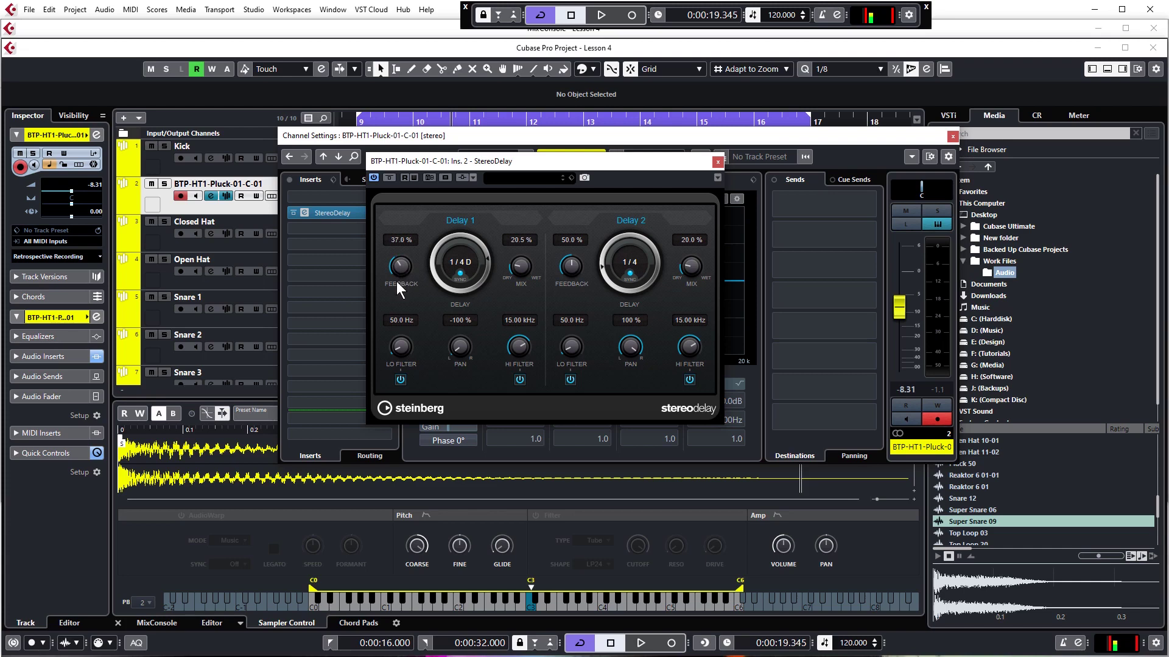
pyautogui.press('space')
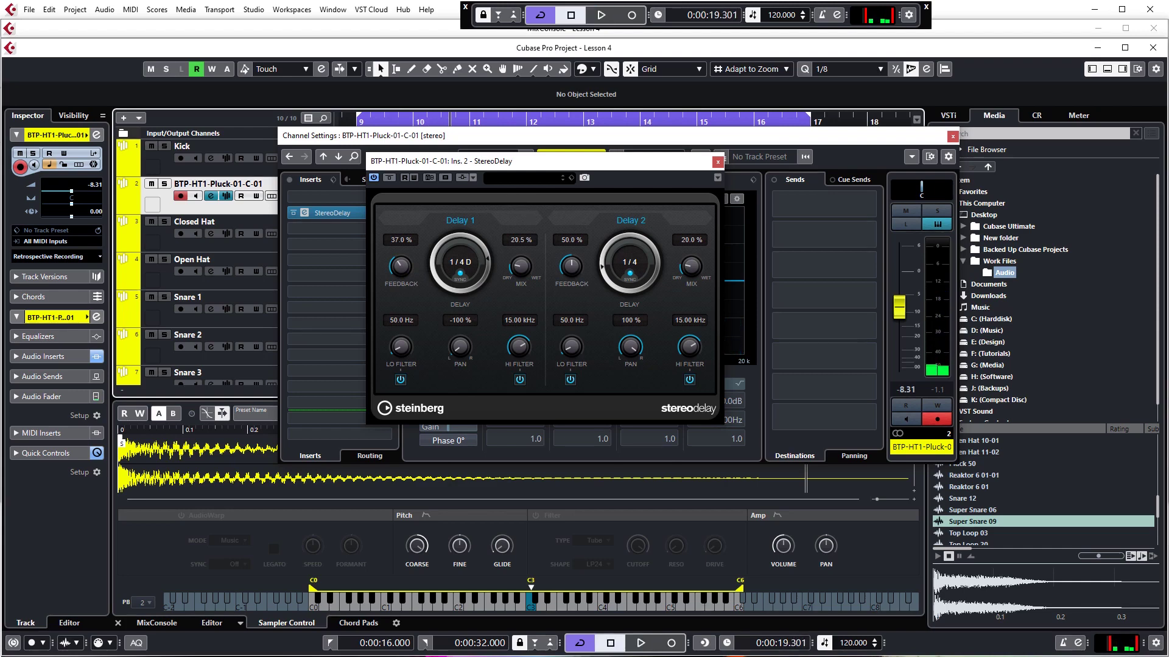
pyautogui.click(718, 161)
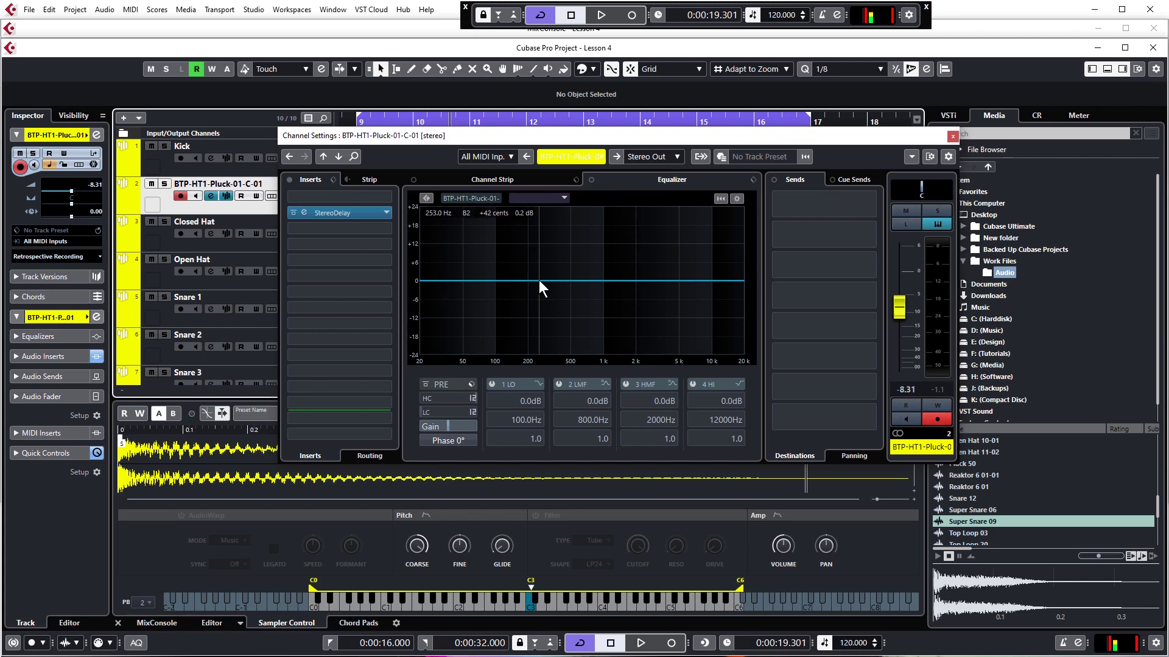
# - Play back the project and examine the pluck's frequency spectrum in the channel equalizer
pyautogui.press('space')
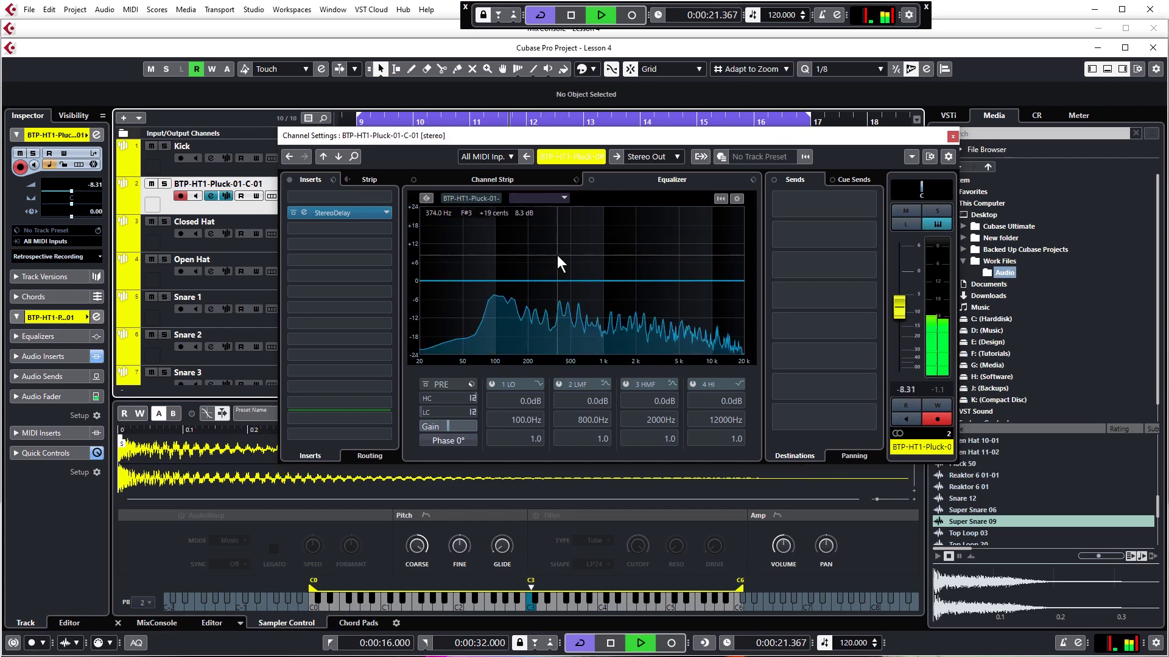
pyautogui.press('space')
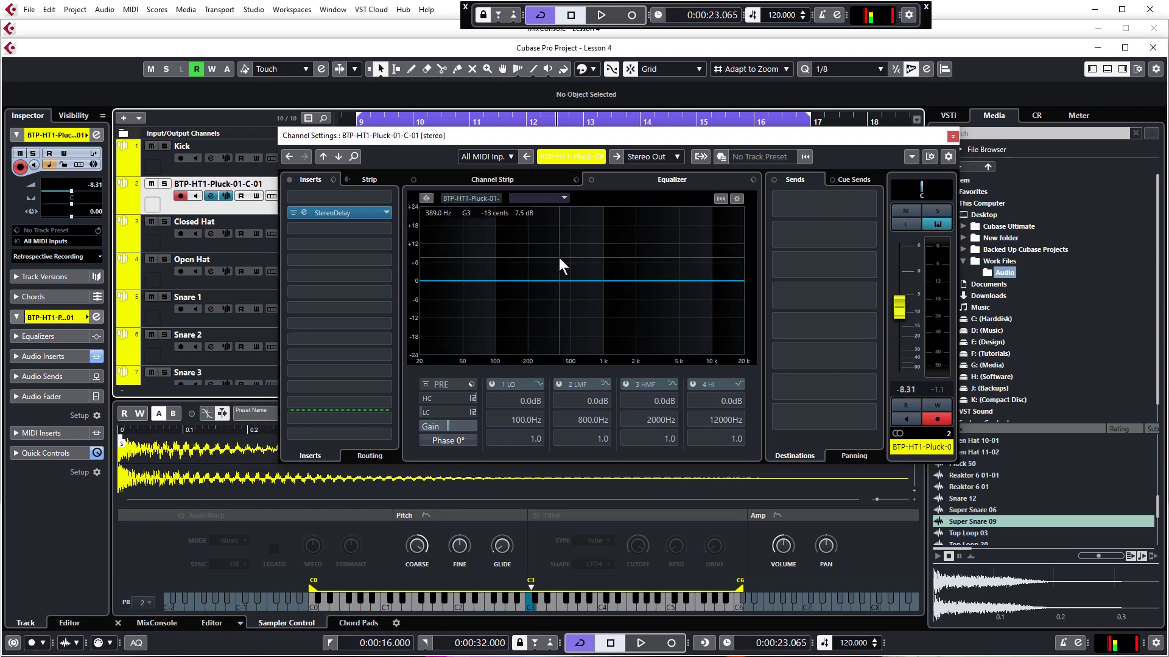
pyautogui.press('space')
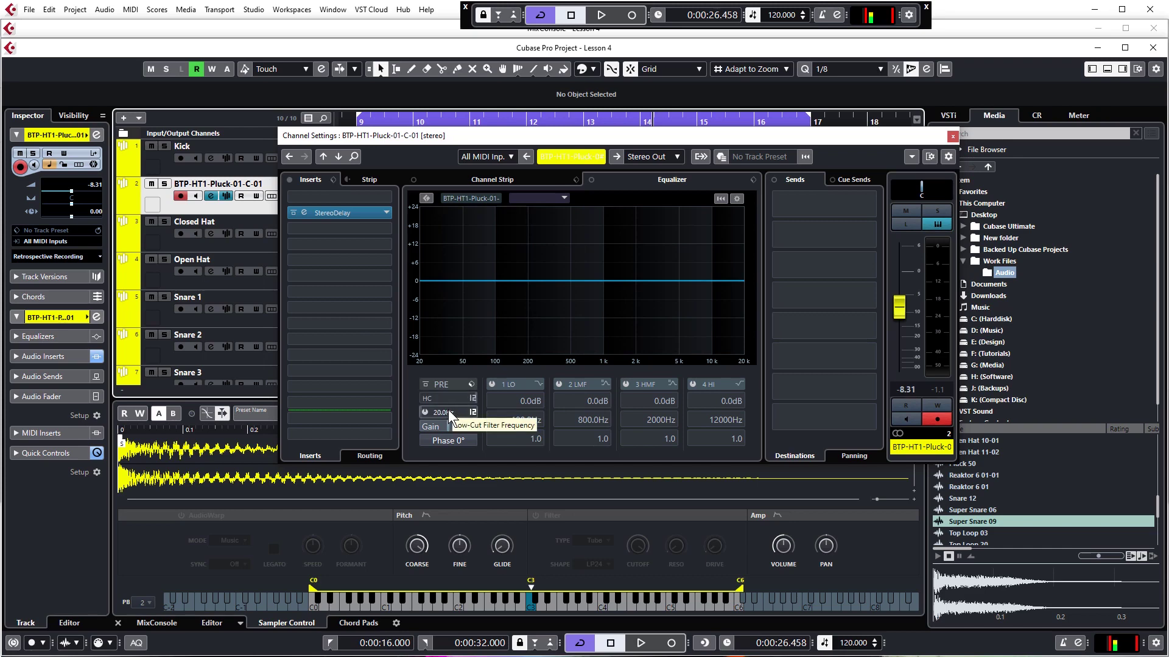
# - Sweep the pluck channel's low-cut filter up to about 938 Hz during playback
pyautogui.moveTo(448, 411); pyautogui.dragTo(429, 387)
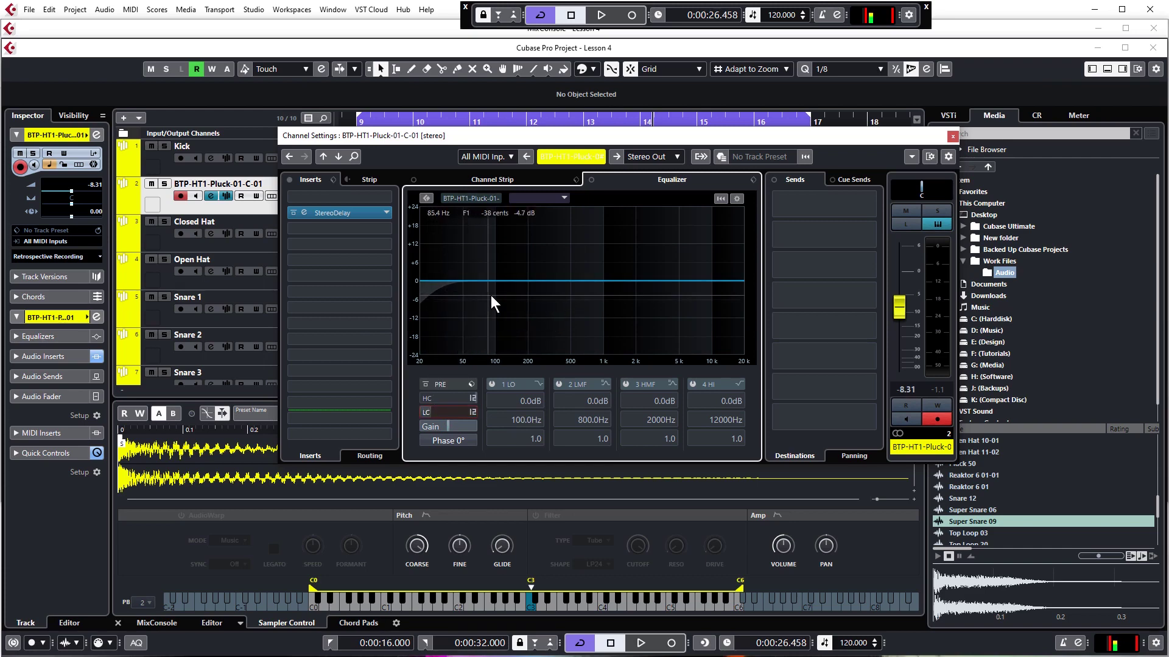
pyautogui.press('space')
pyautogui.moveTo(446, 407); pyautogui.dragTo(430, 336)
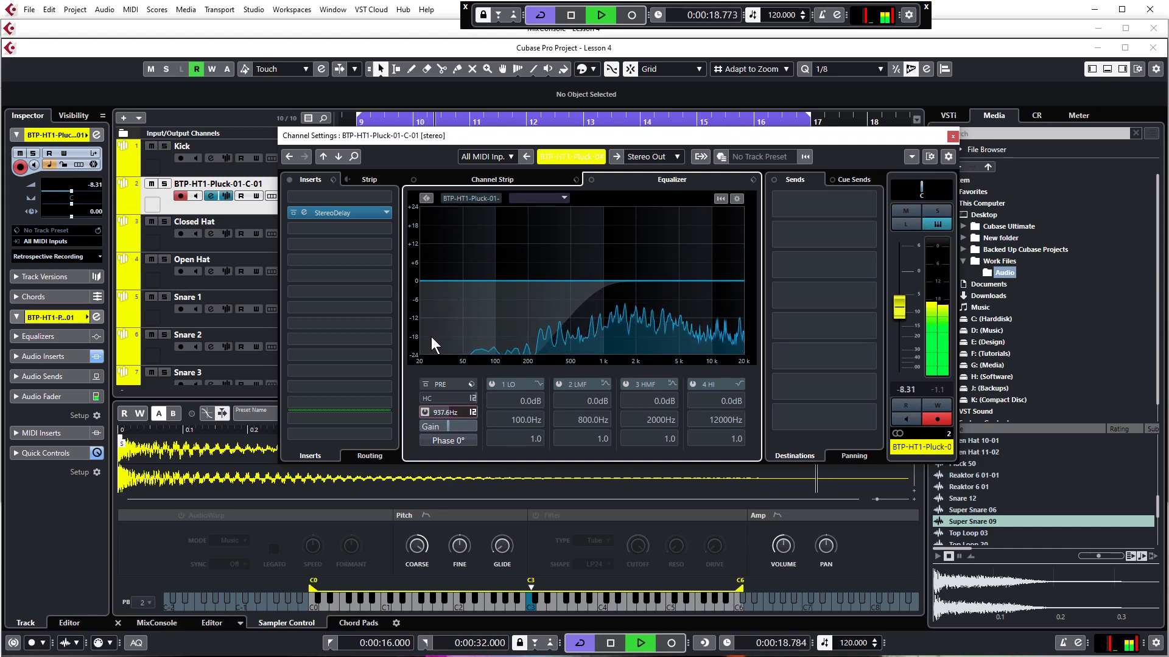
# - Solo the pluck track and bring its low-cut filter back down to the minimum while listening
pyautogui.click(164, 183)
pyautogui.press('space')
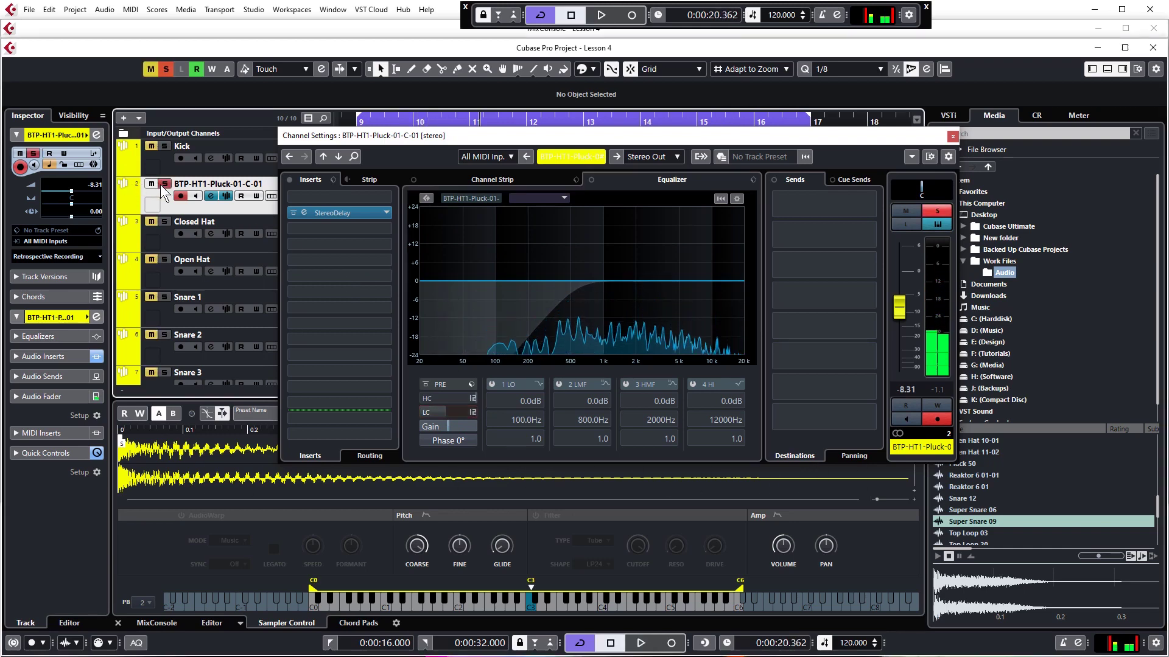
pyautogui.press('space')
pyautogui.moveTo(444, 408); pyautogui.dragTo(414, 496)
pyautogui.press('space')
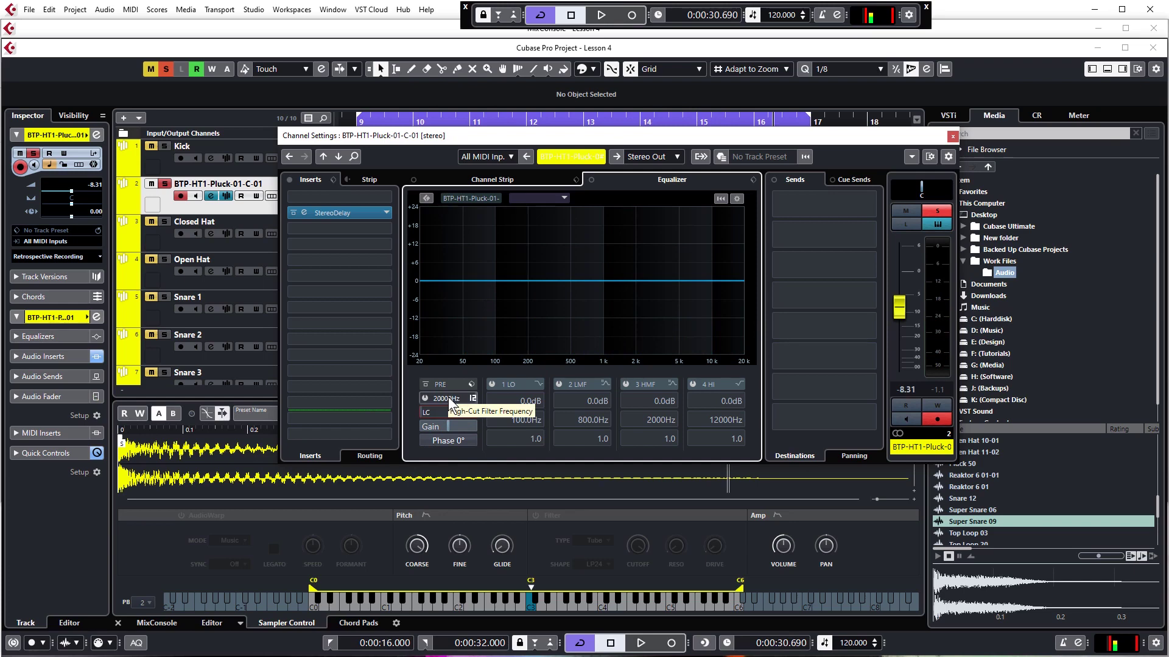
# - Try out the high-cut filter on the soloed pluck channel during playback
pyautogui.press('space')
pyautogui.moveTo(448, 396)
pyautogui.mouseDown()
pyautogui.moveTo(448, 571)
pyautogui.moveTo(434, 392)
pyautogui.mouseUp()
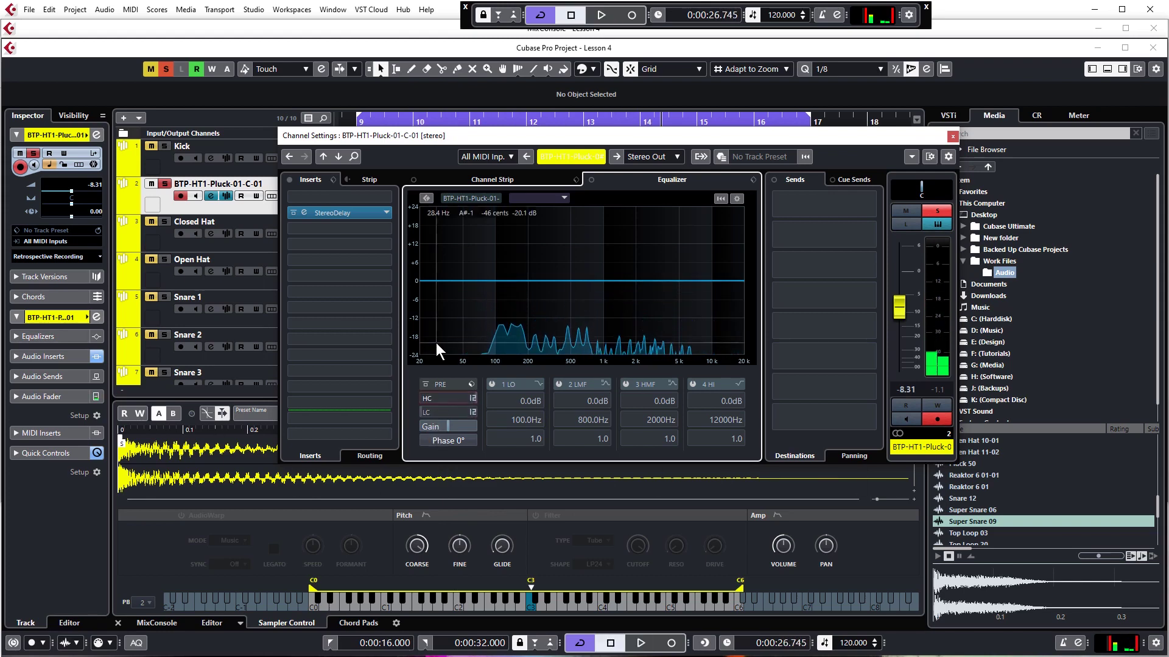
# - Play the soloed pluck from the loop start and examine its low frequencies in the equalizer
pyautogui.click(351, 120)
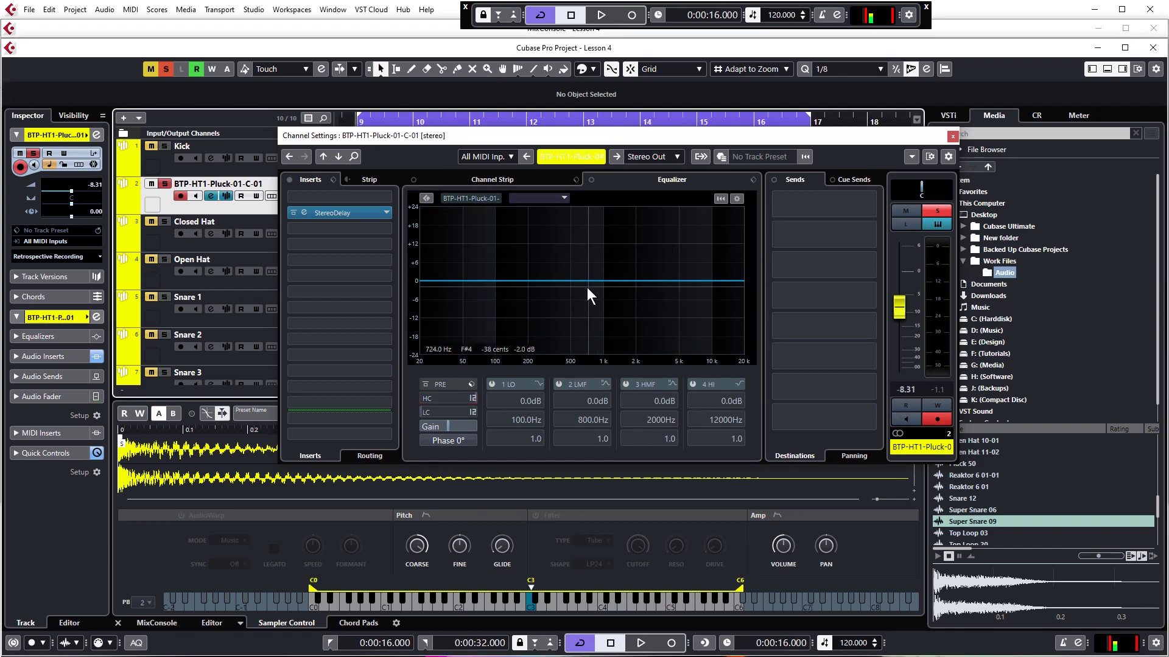
pyautogui.press('space')
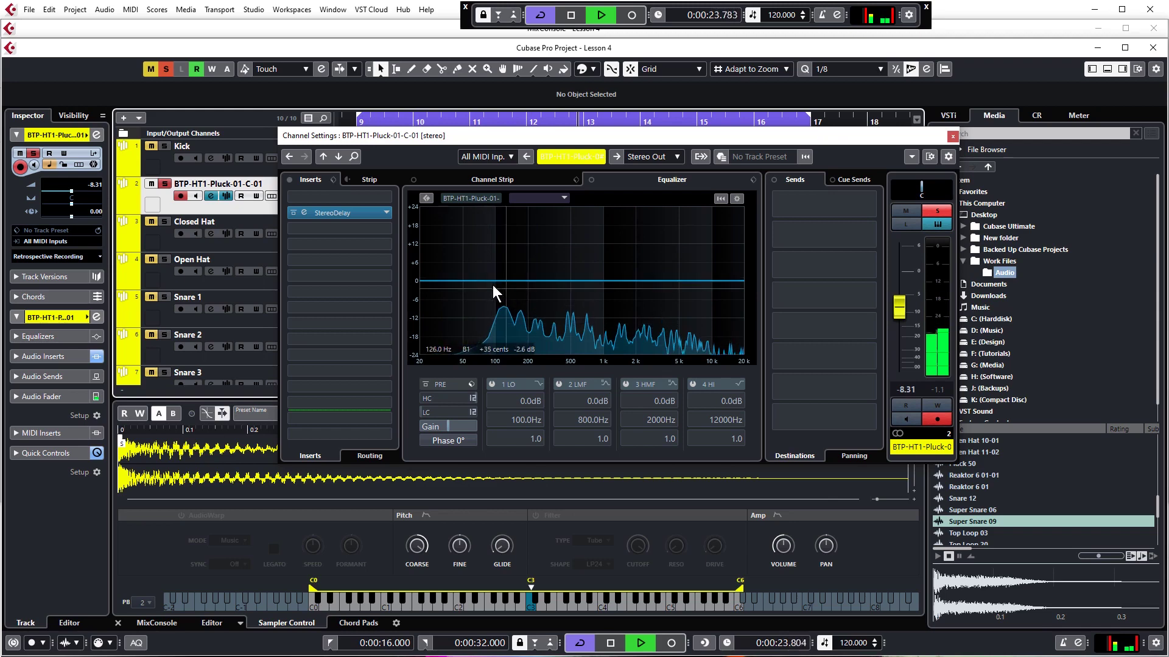
pyautogui.press('space')
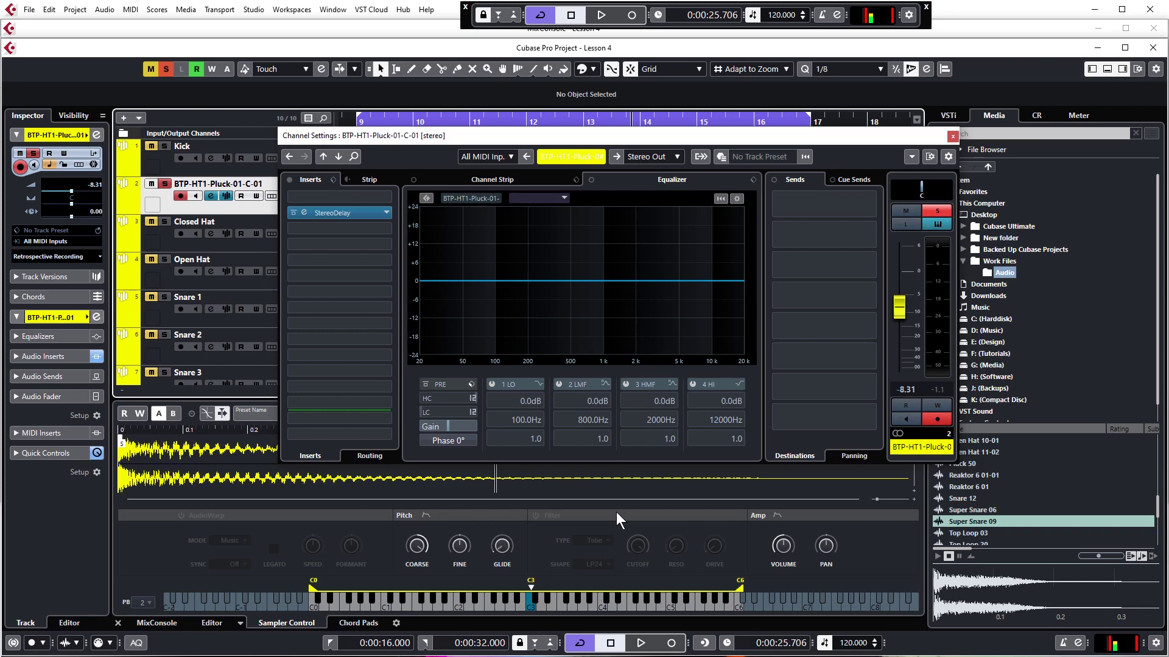
# - Raise the pluck channel's low-cut filter to roll off its low frequencies and play the result
pyautogui.click(454, 412)
pyautogui.moveTo(454, 411); pyautogui.dragTo(451, 354)
pyautogui.press('space')
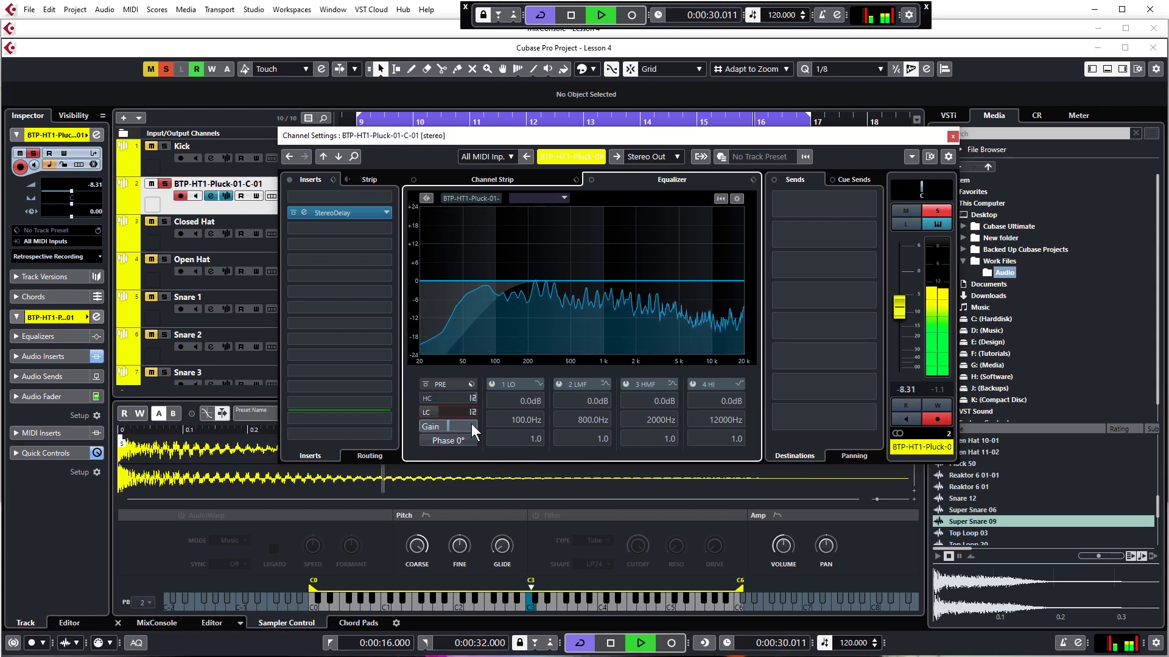
# - Steepen the pluck channel's low-cut filter slope to 48 and raise its frequency to about 181 Hz while listening
pyautogui.press('space')
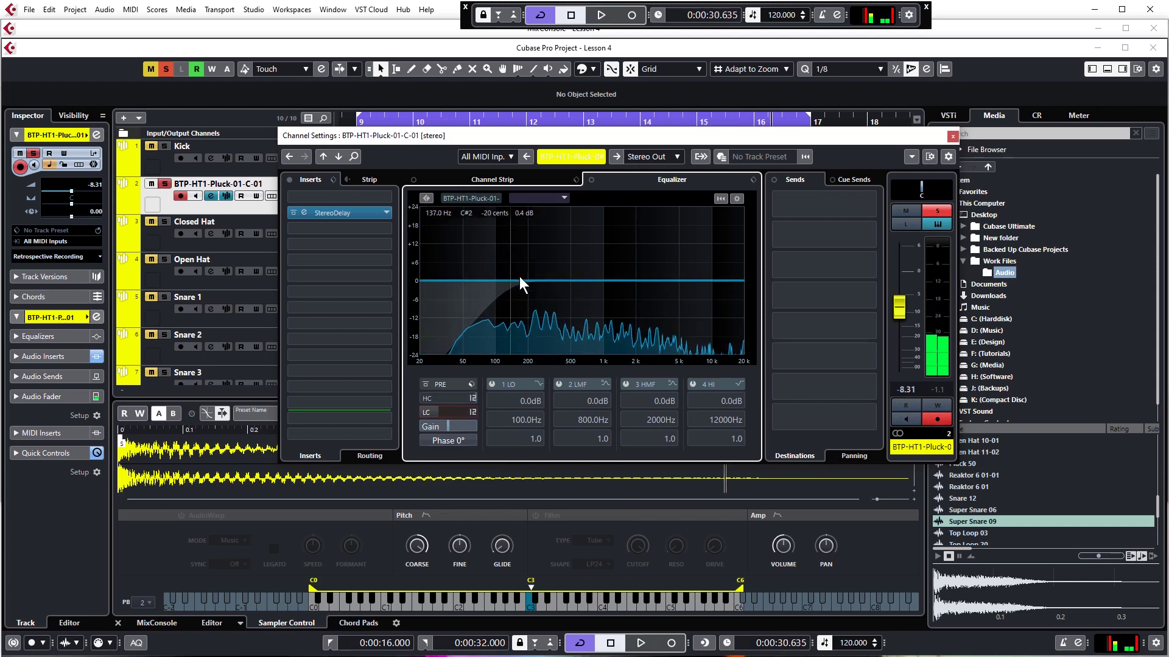
pyautogui.click(473, 412)
pyautogui.click(502, 474)
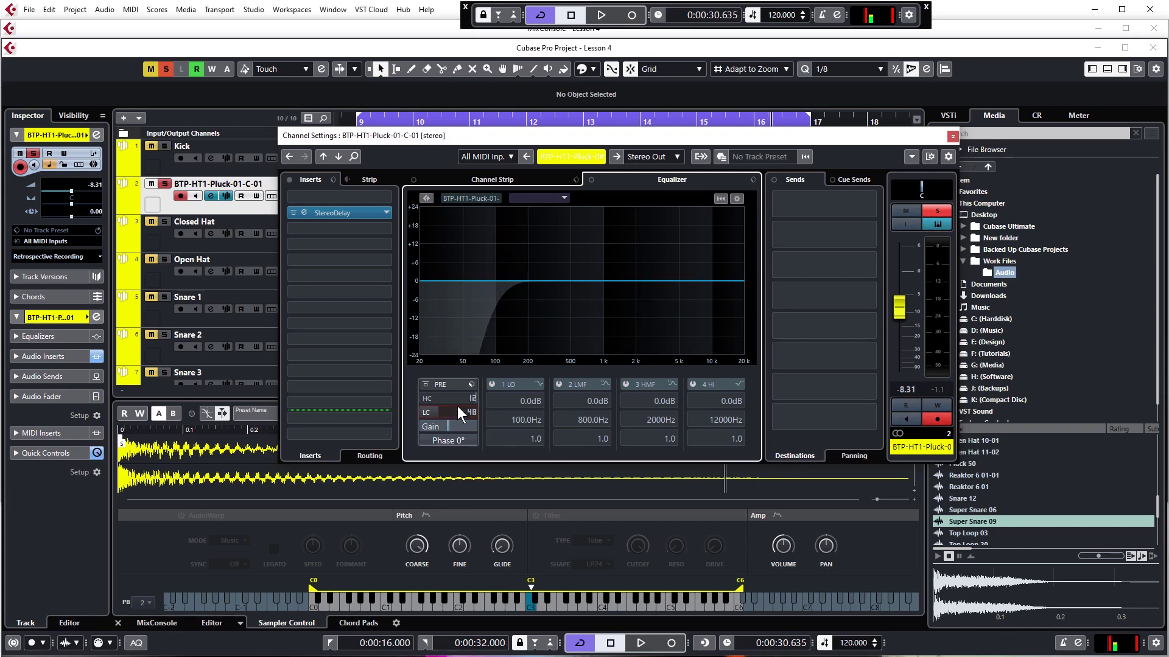
pyautogui.press('space')
pyautogui.scroll(-3, 456, 412)
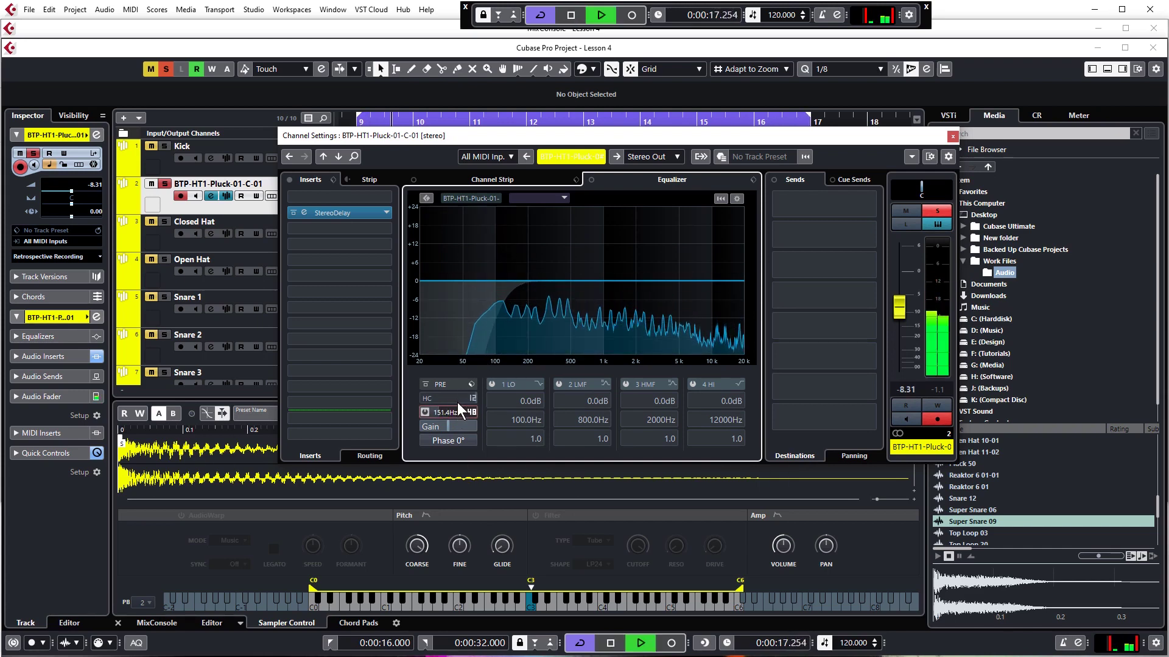
pyautogui.moveTo(457, 410)
pyautogui.mouseDown()
pyautogui.moveTo(457, 386)
pyautogui.moveTo(451, 404)
pyautogui.mouseUp()
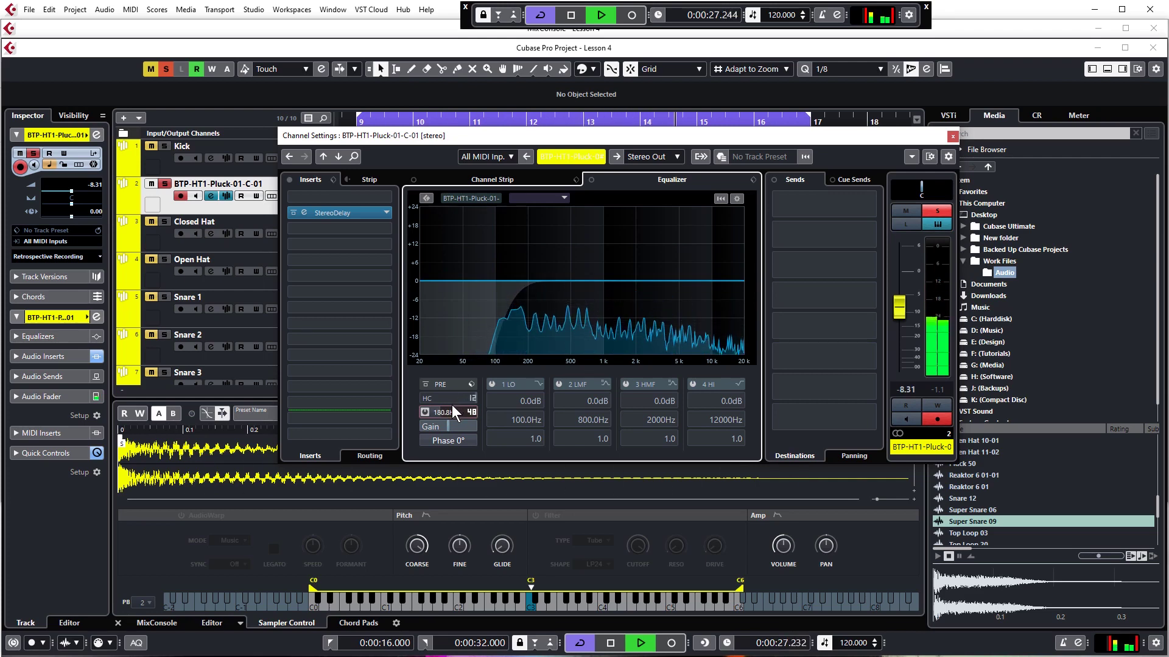
pyautogui.press('space')
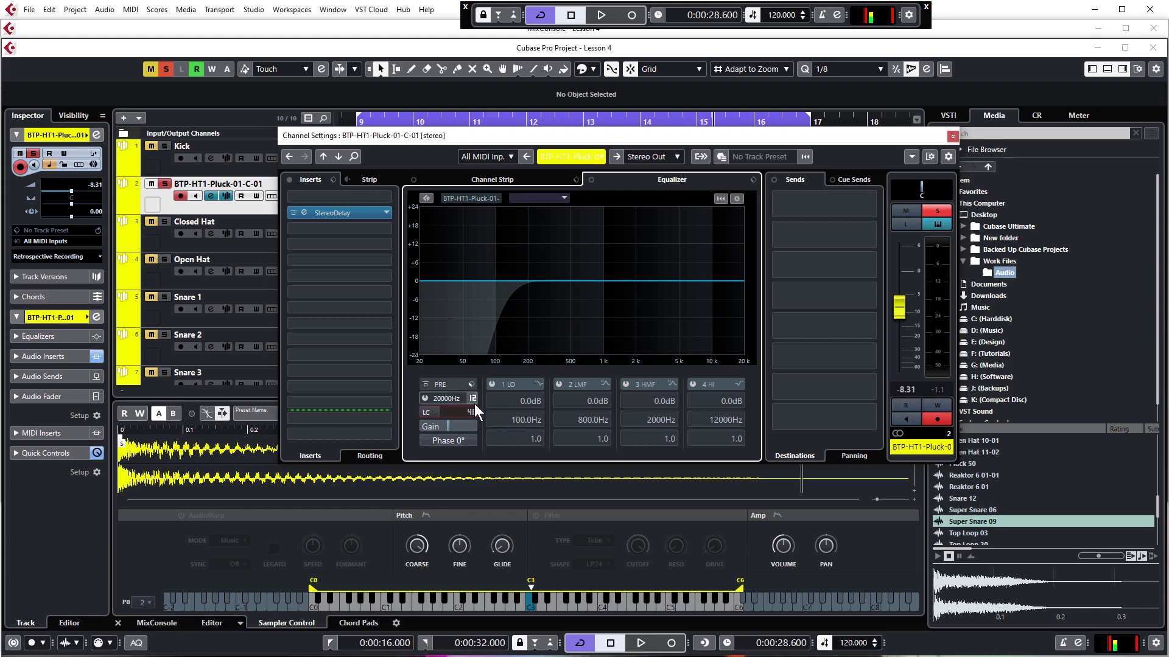
# - Try out a StudioEQ insert on the pluck channel with band 1 set to the Cut filter type
pyautogui.click(382, 244)
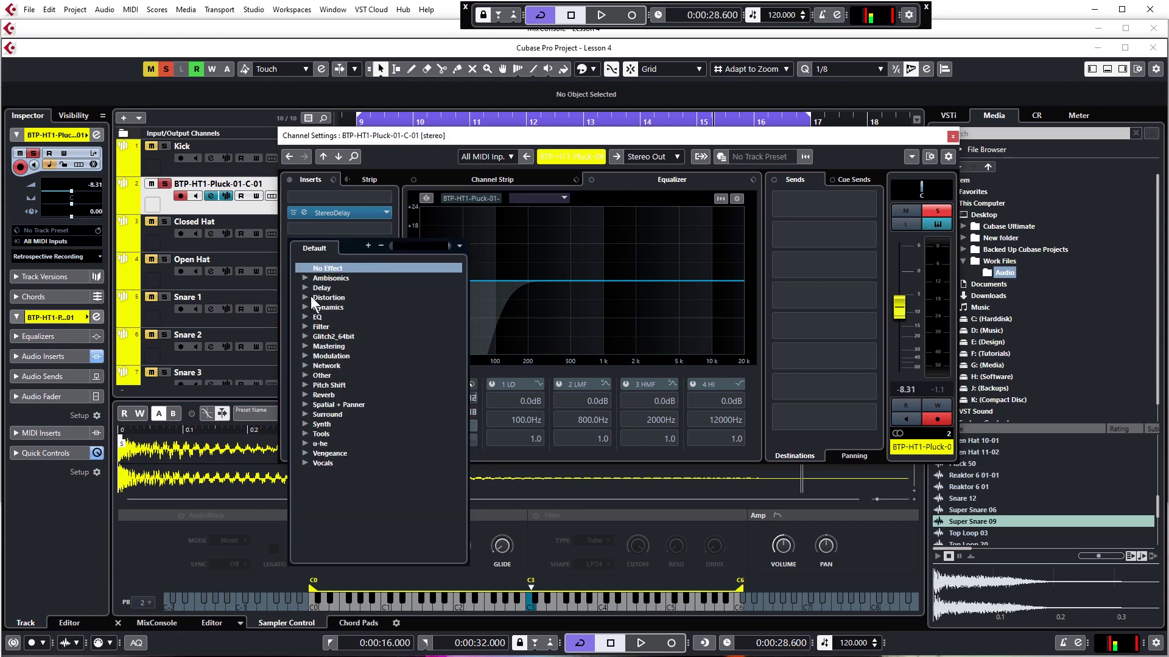
pyautogui.click(305, 316)
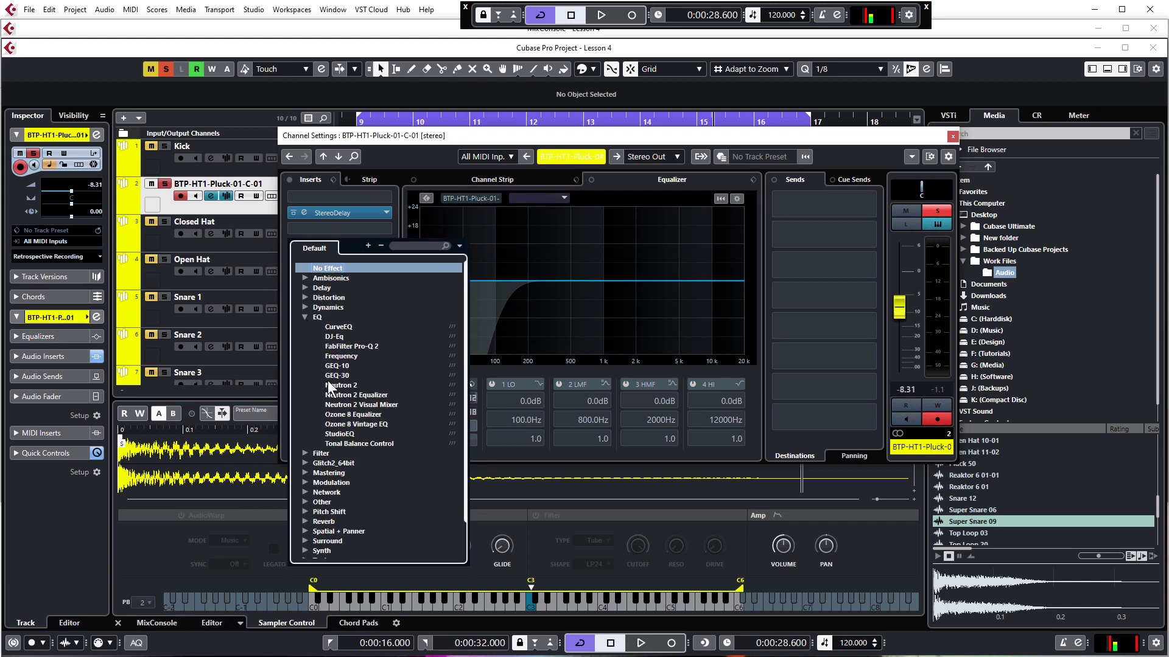
pyautogui.click(336, 433)
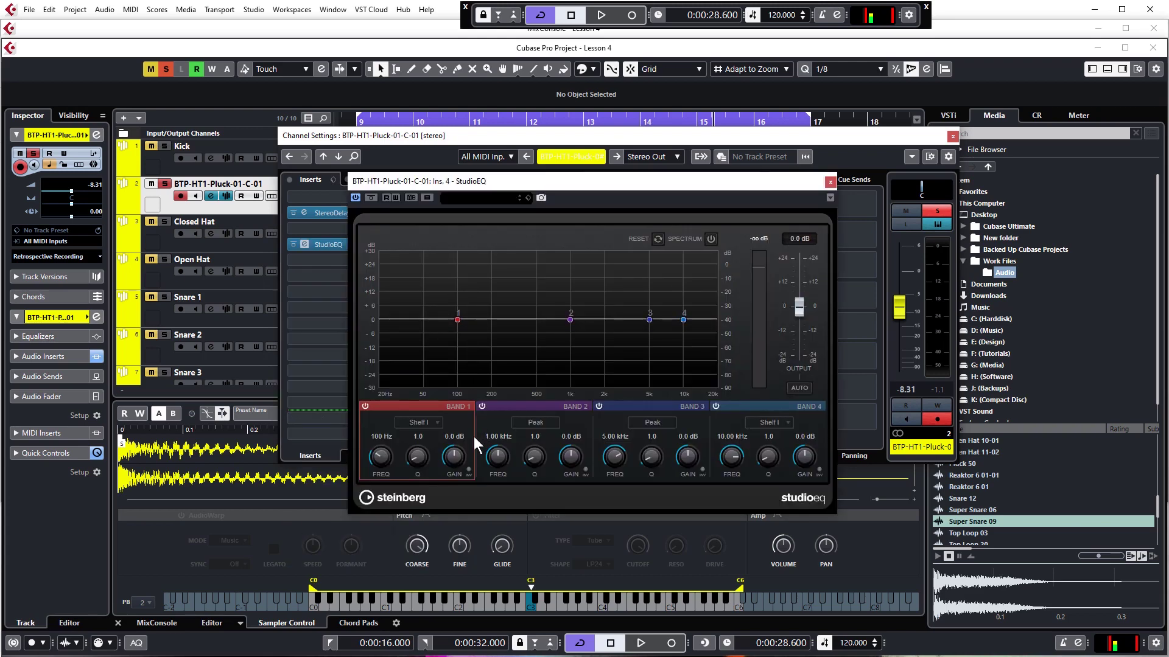
pyautogui.click(428, 423)
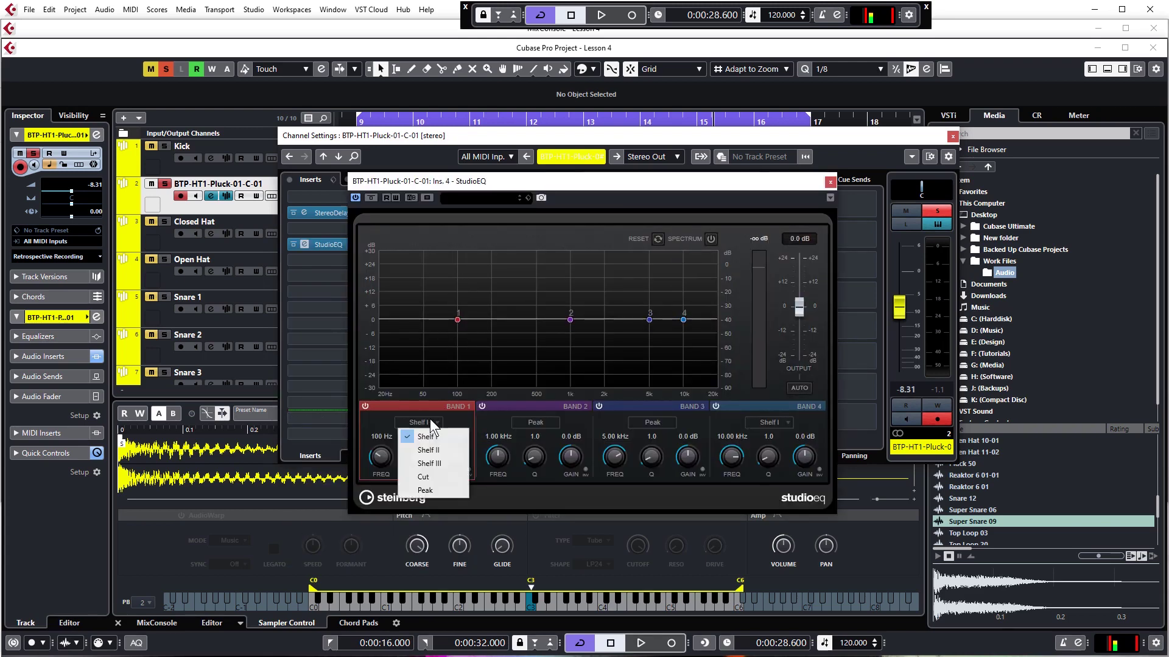
pyautogui.click(424, 477)
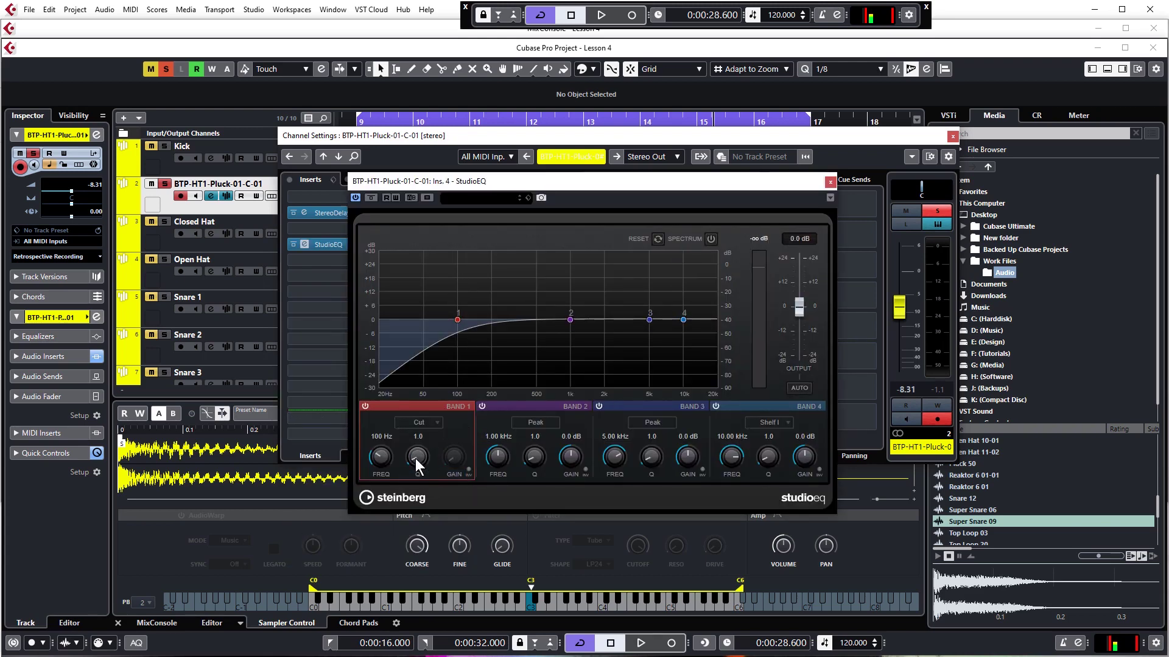
pyautogui.moveTo(379, 458); pyautogui.dragTo(377, 440)
pyautogui.scroll(-10, 375, 439)
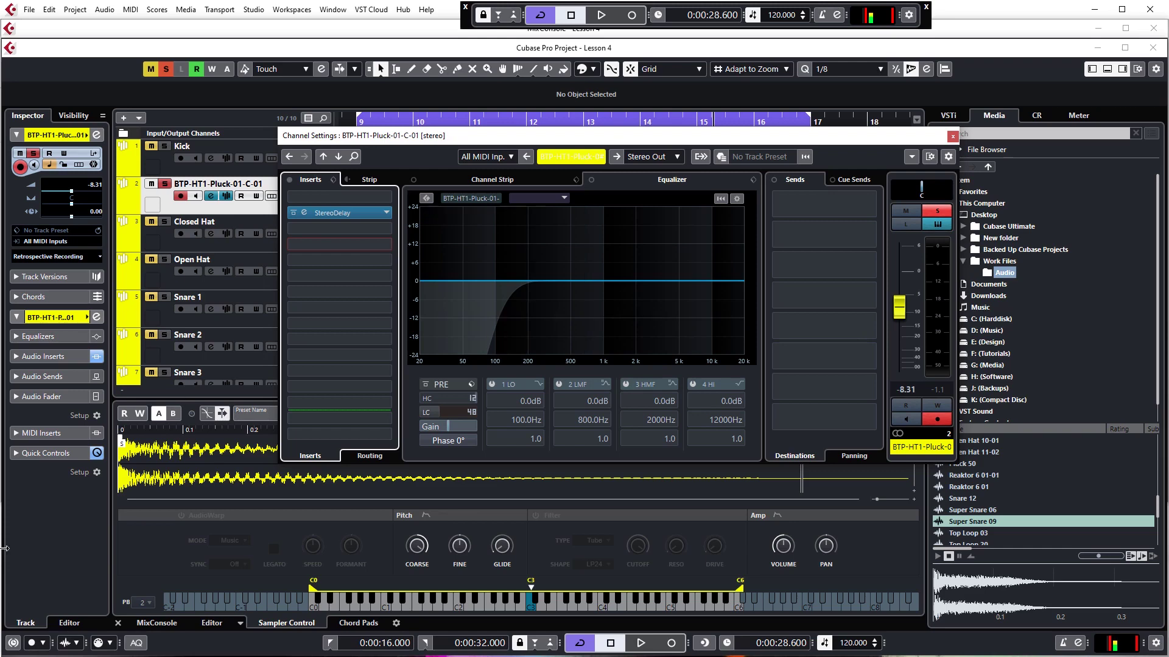
# - Close the pluck's channel settings and set up a new effect track with RoomWorks SE as its effect
pyautogui.click(347, 479)
pyautogui.scroll(-3, 275, 357)
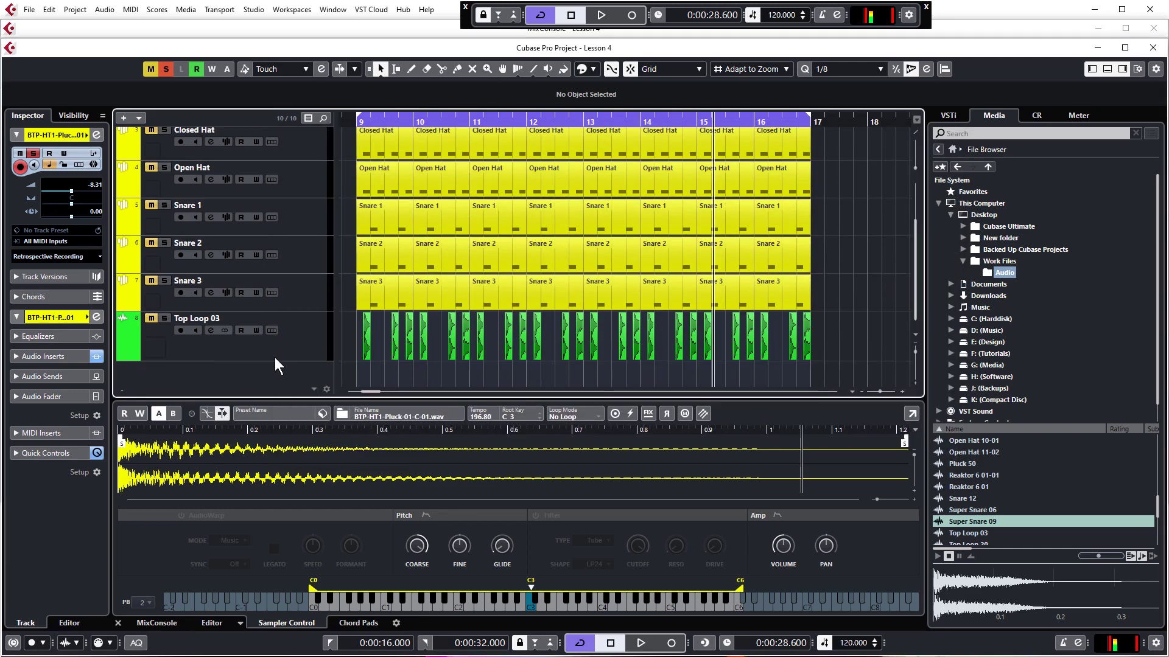
pyautogui.rightClick(235, 377)
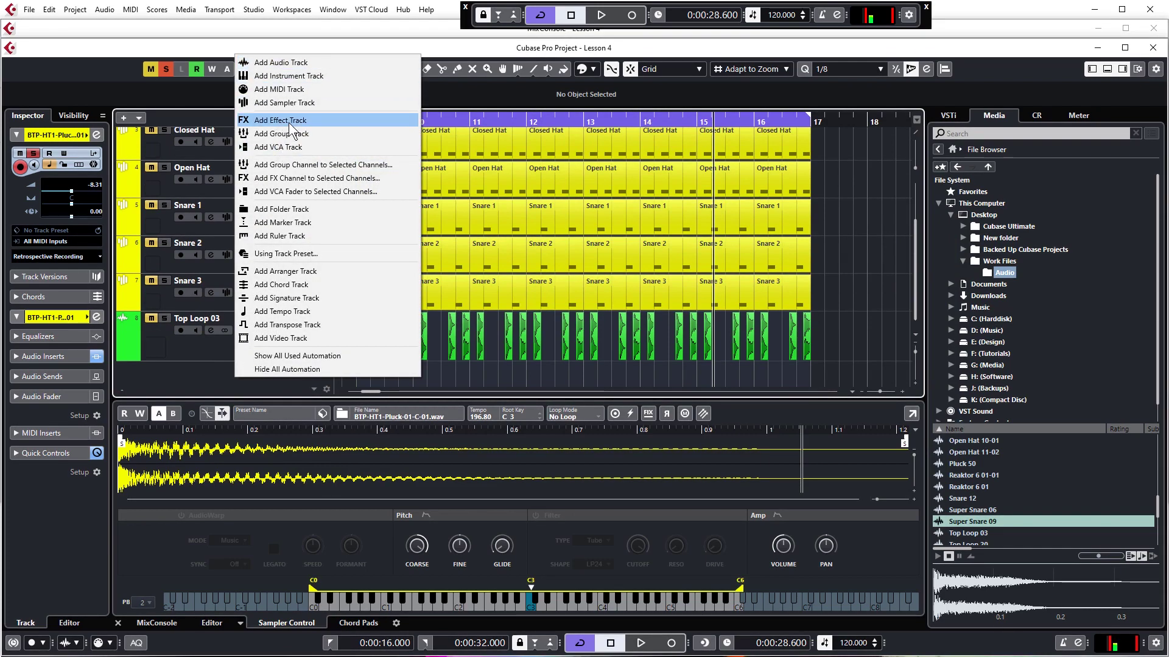
pyautogui.click(168, 374)
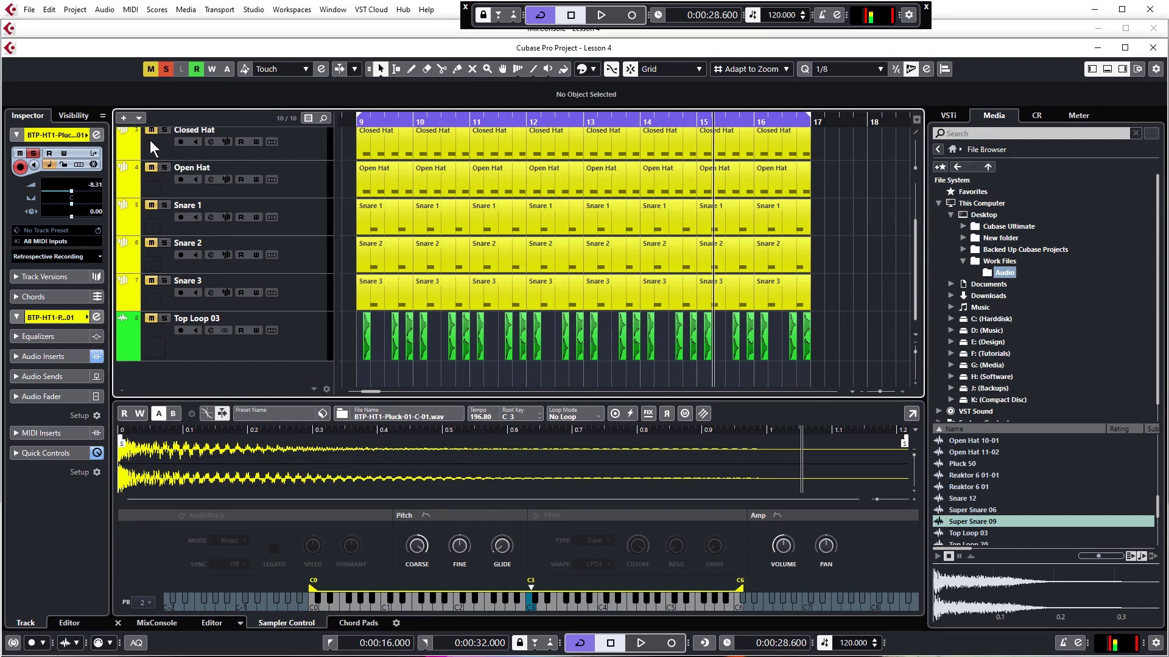
pyautogui.click(126, 118)
pyautogui.click(457, 266)
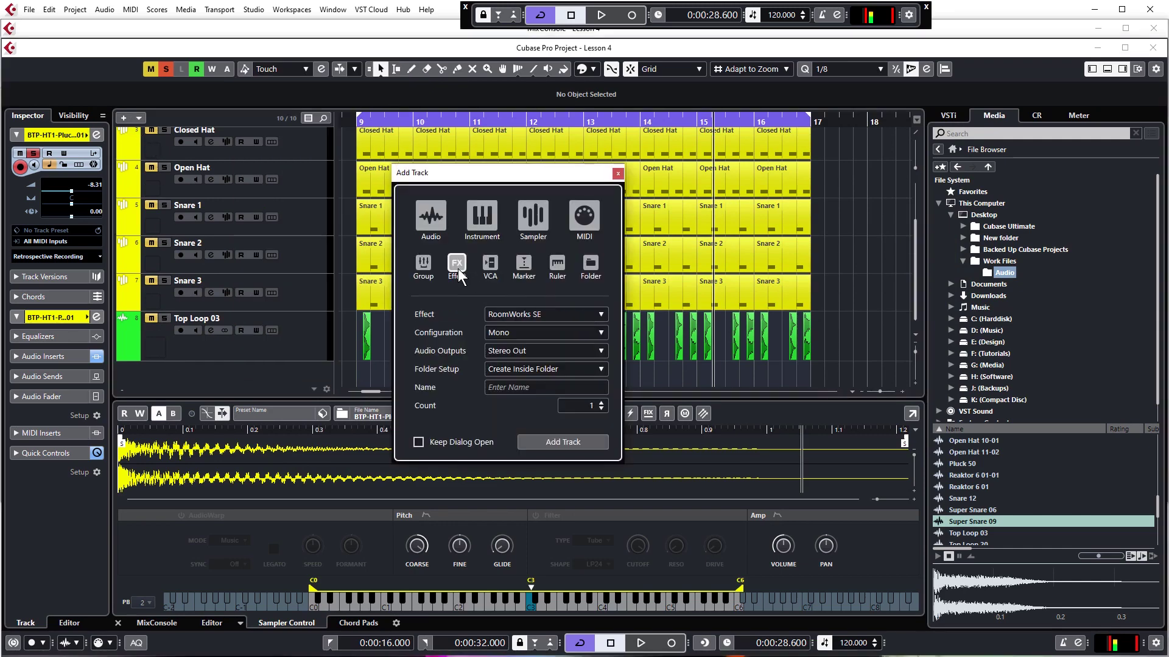
pyautogui.click(586, 312)
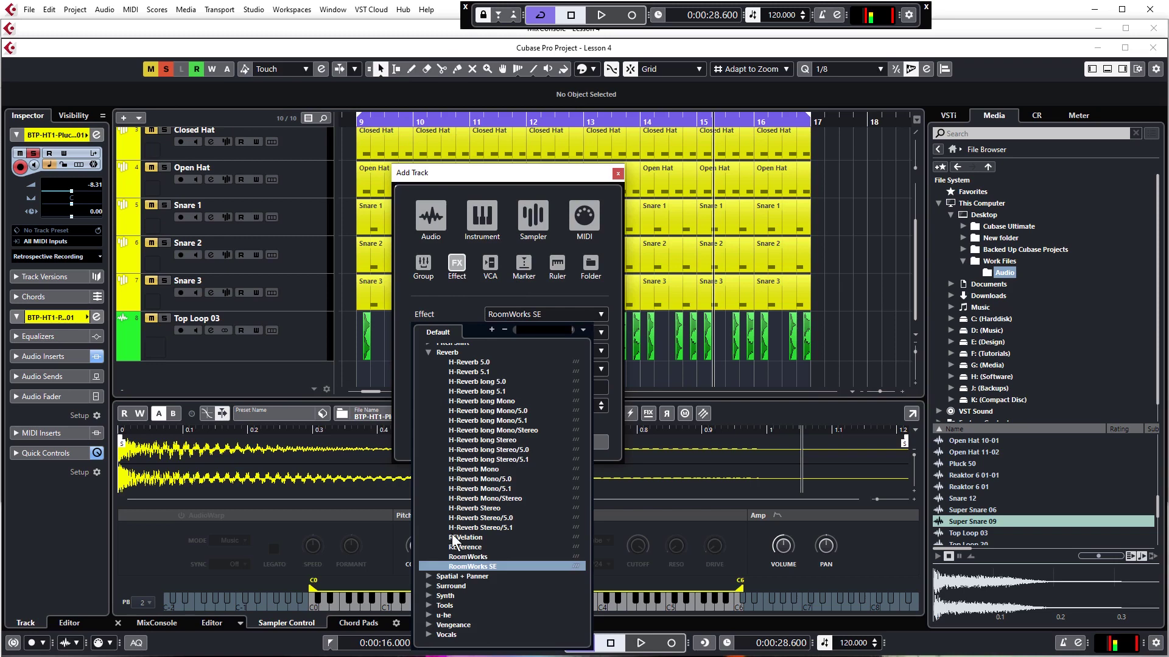
pyautogui.click(487, 567)
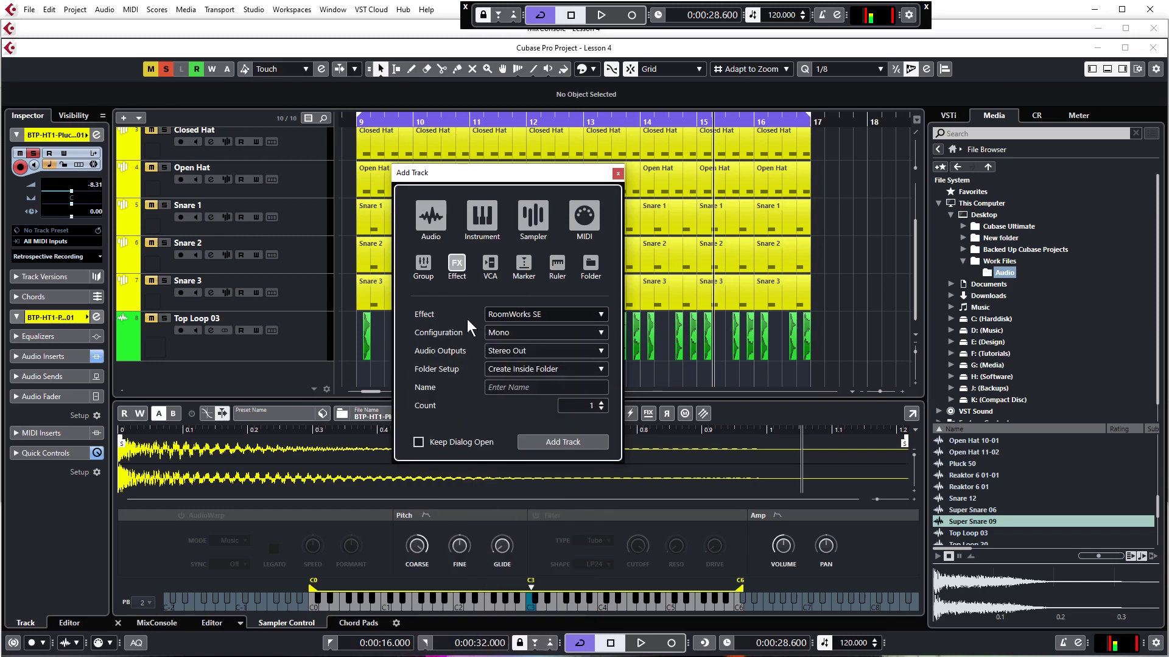
# - Name the new effect track Main Reverb, make it stereo and add it to the project
pyautogui.click(516, 386)
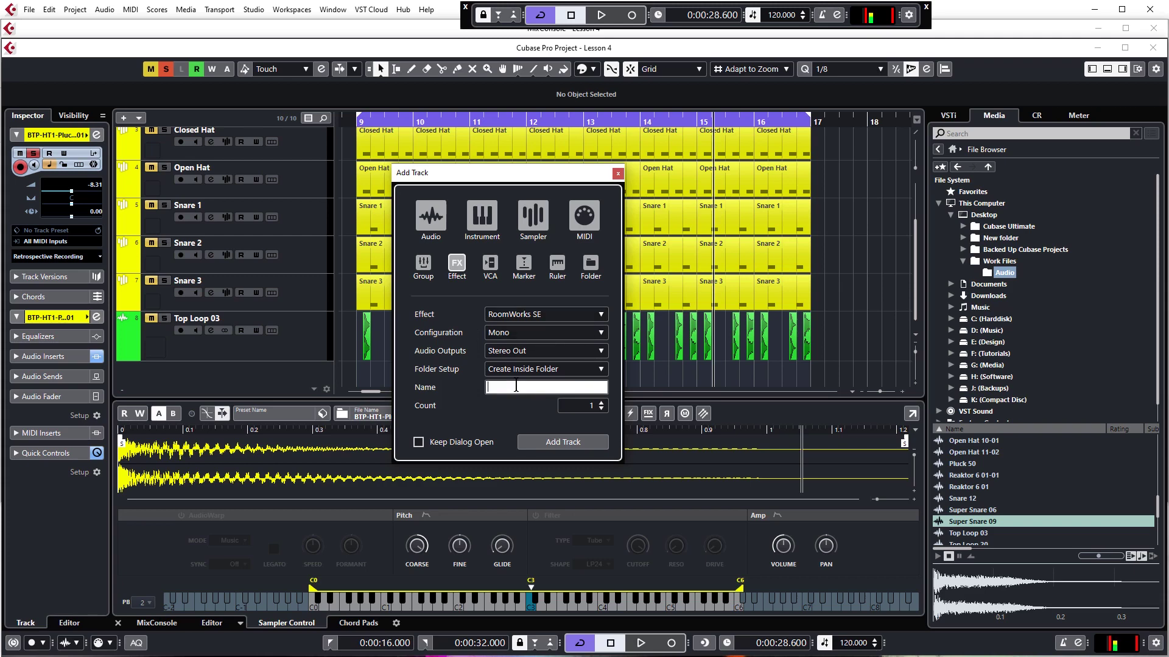
pyautogui.click(532, 334)
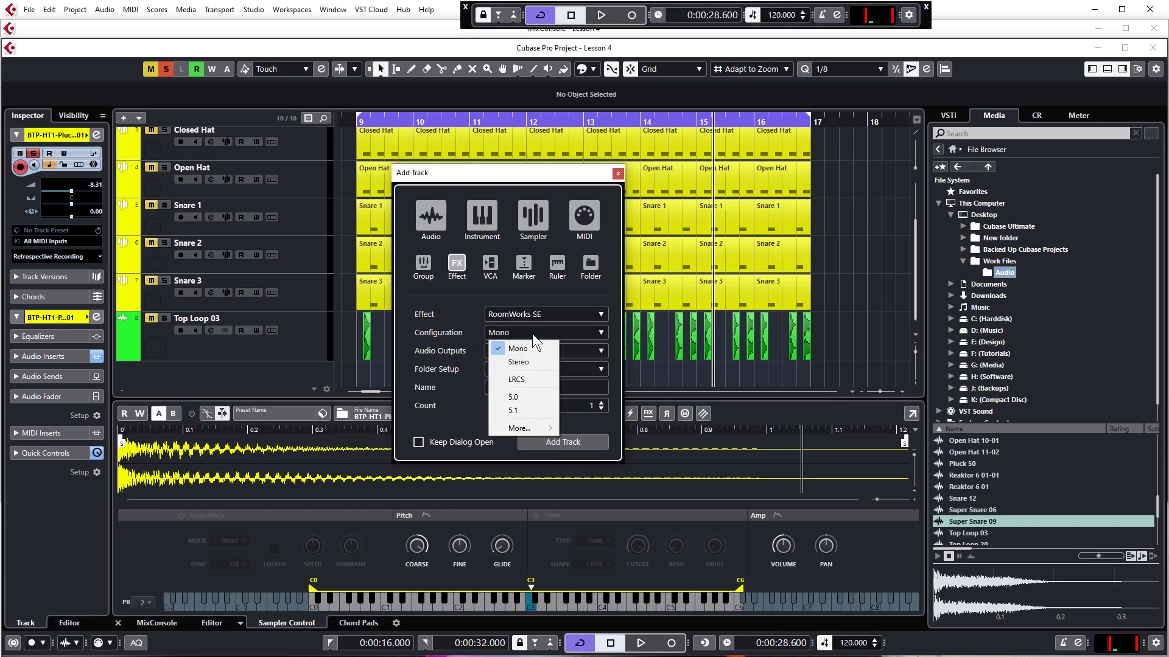
pyautogui.click(527, 359)
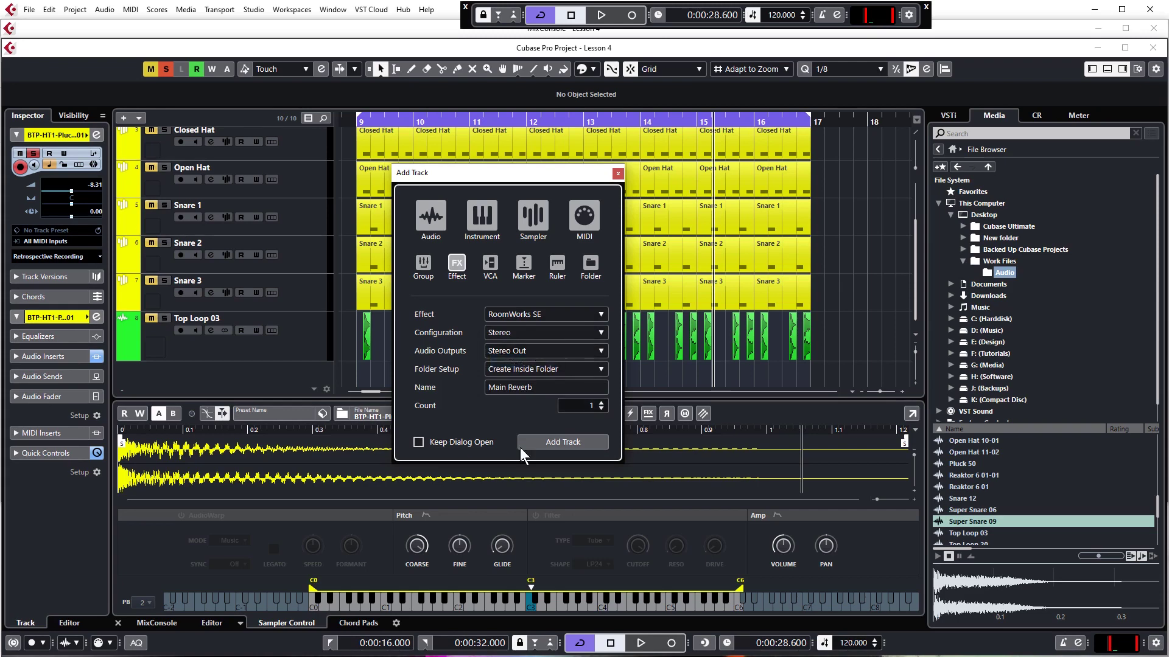
pyautogui.click(549, 443)
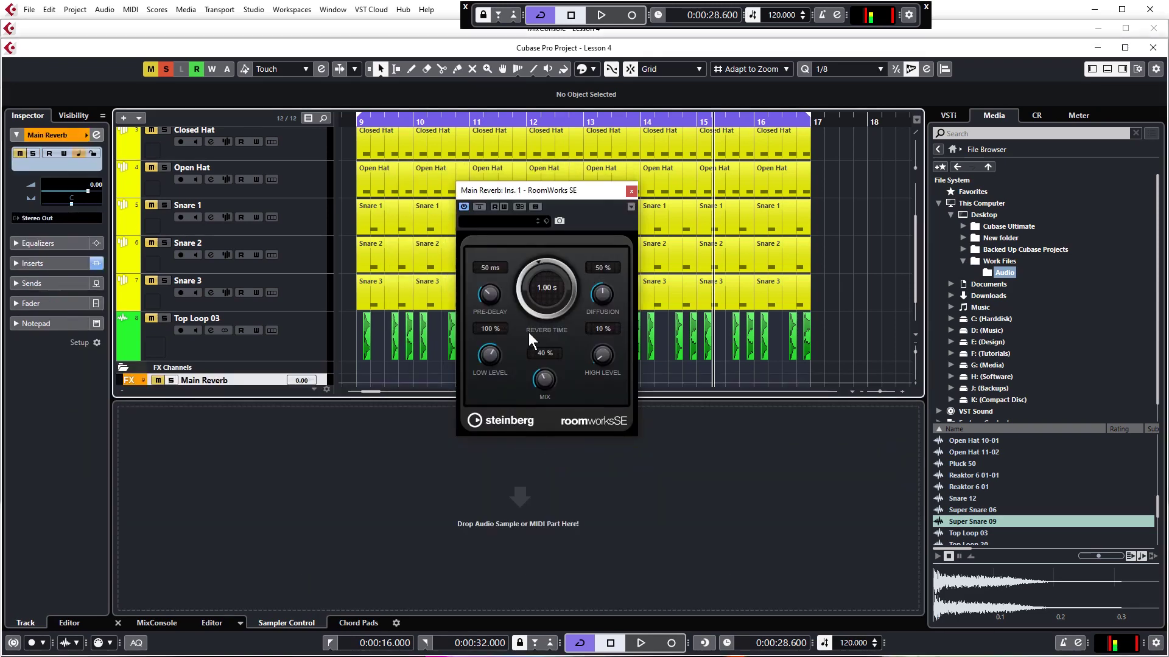
pyautogui.click(630, 192)
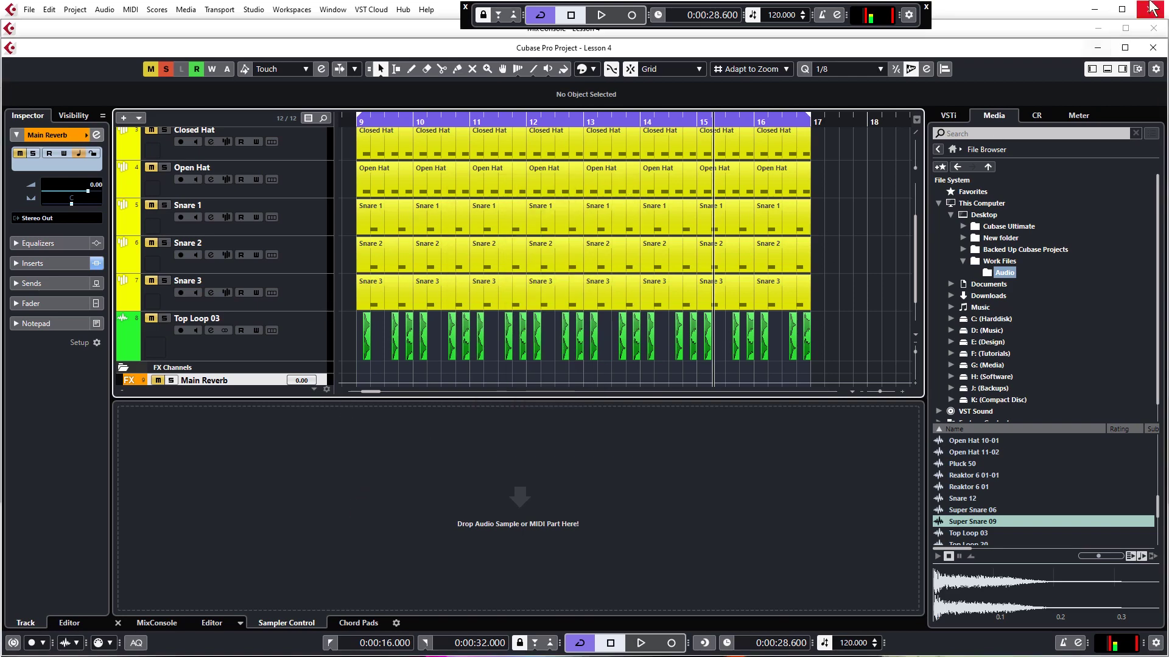
# - Set the mix of the Main Reverb track's RoomWorks SE to 100 % and try out its reverb time
pyautogui.click(1107, 69)
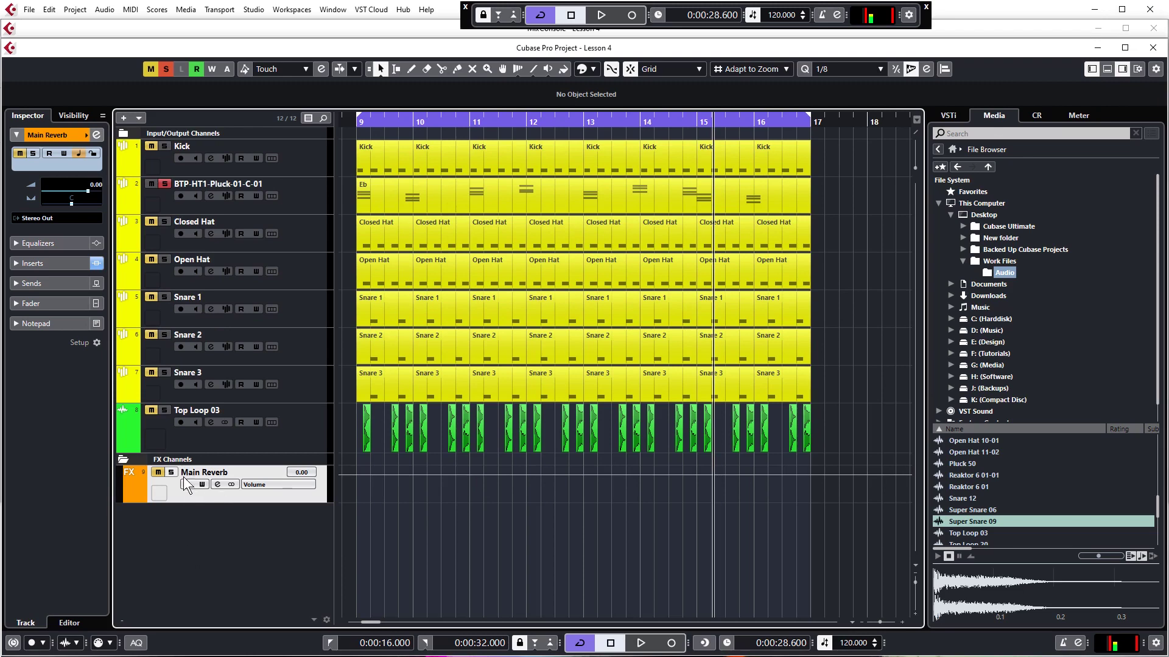
pyautogui.click(215, 484)
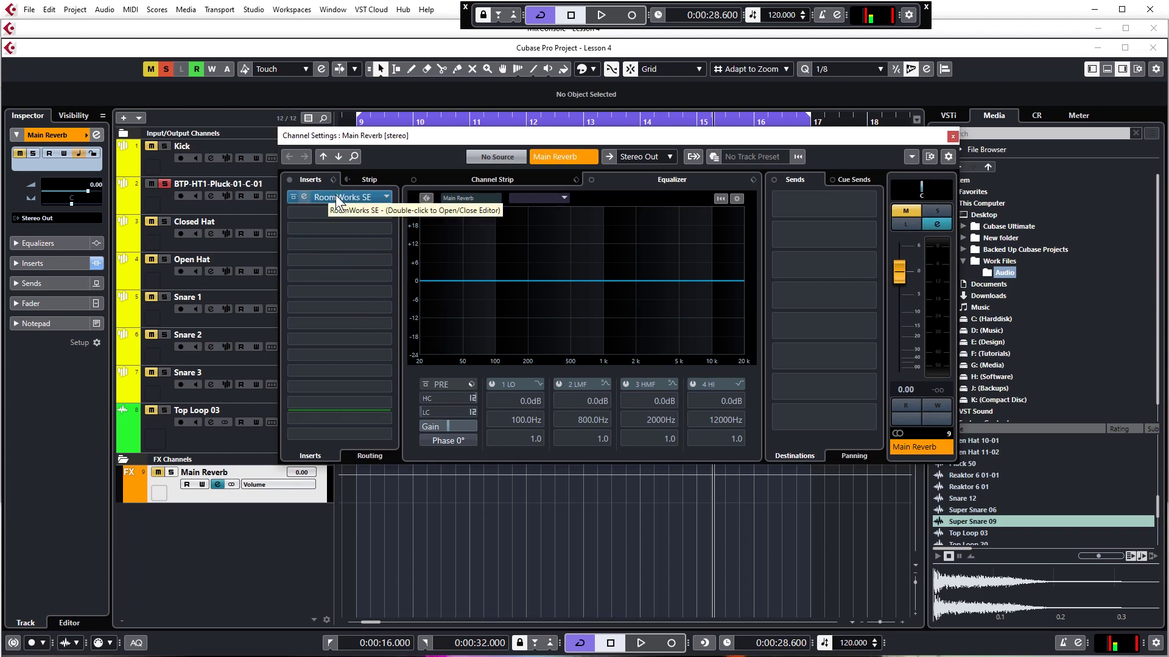
pyautogui.click(304, 195)
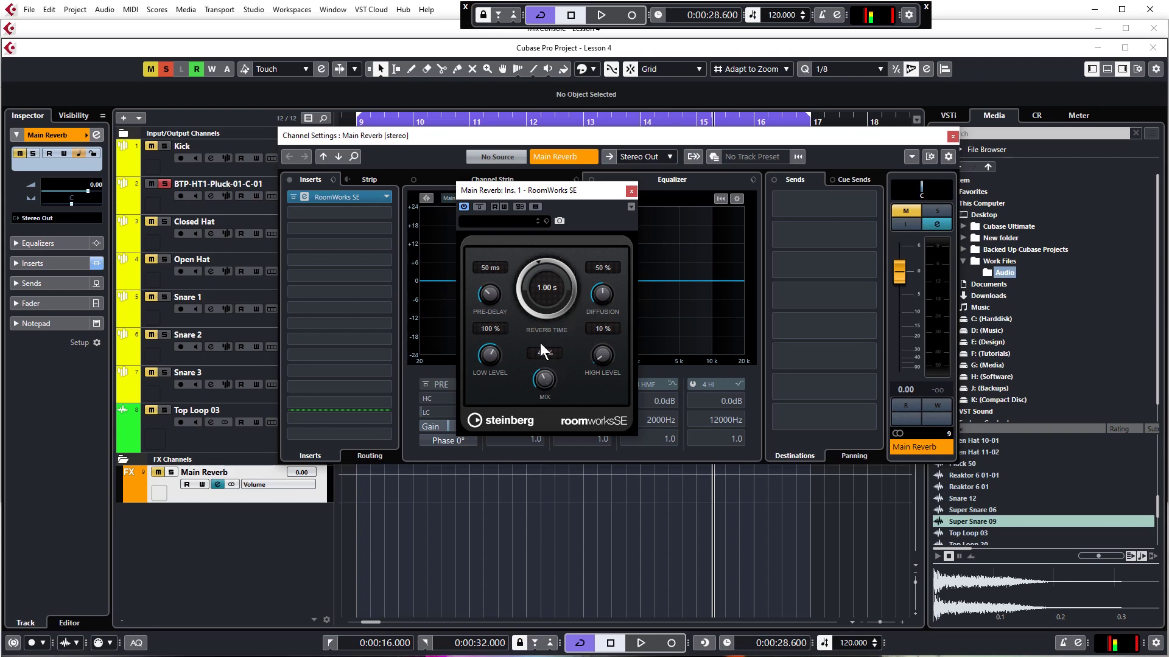
pyautogui.moveTo(548, 316); pyautogui.dragTo(555, 279)
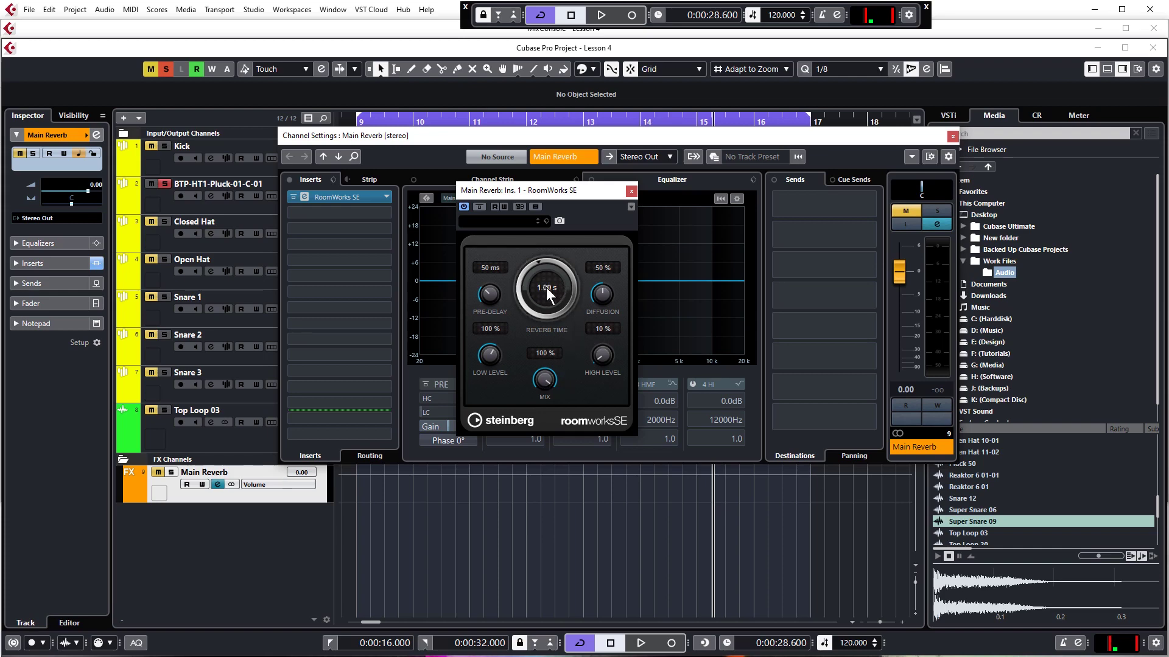
pyautogui.moveTo(546, 233); pyautogui.dragTo(548, 266)
pyautogui.moveTo(548, 245); pyautogui.dragTo(549, 285)
pyautogui.click(631, 191)
# - Bypass the StereoDelay insert on the pluck channel and route its first send to Main Reverb
pyautogui.click(165, 204)
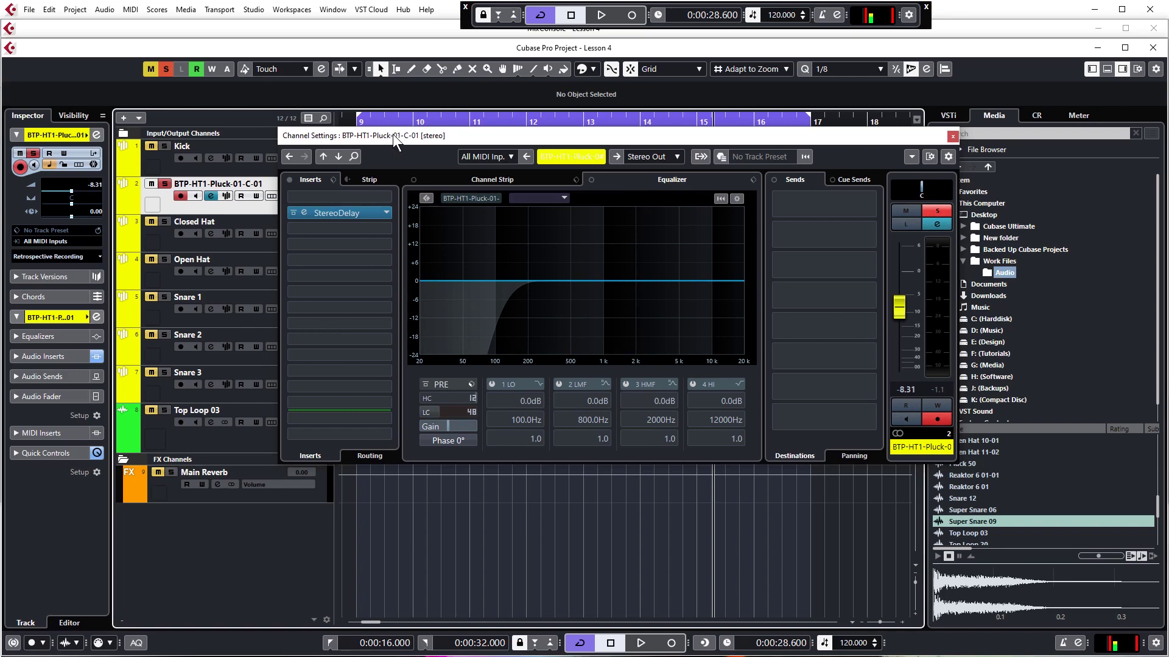
pyautogui.click(292, 212)
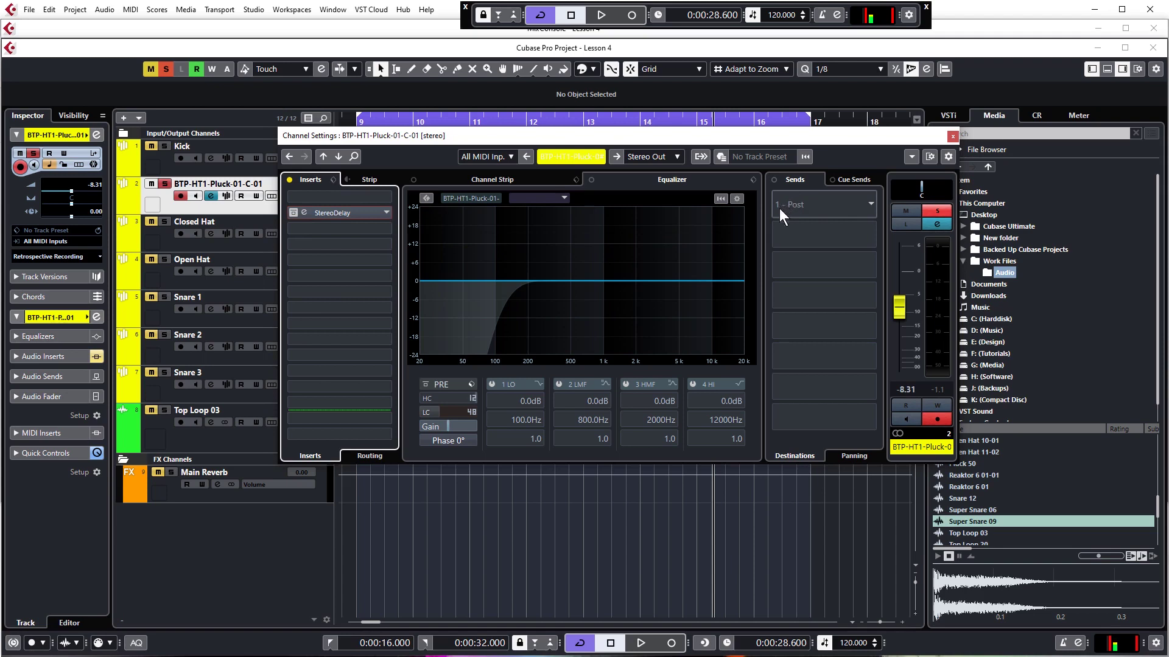
pyautogui.click(815, 206)
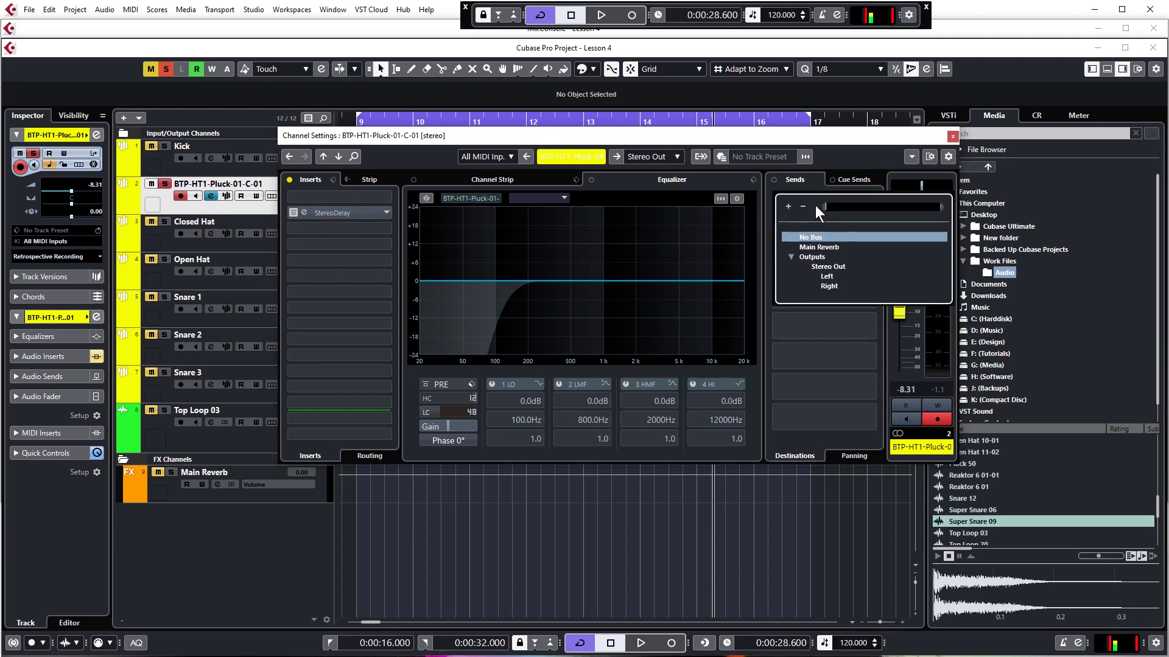
pyautogui.click(813, 246)
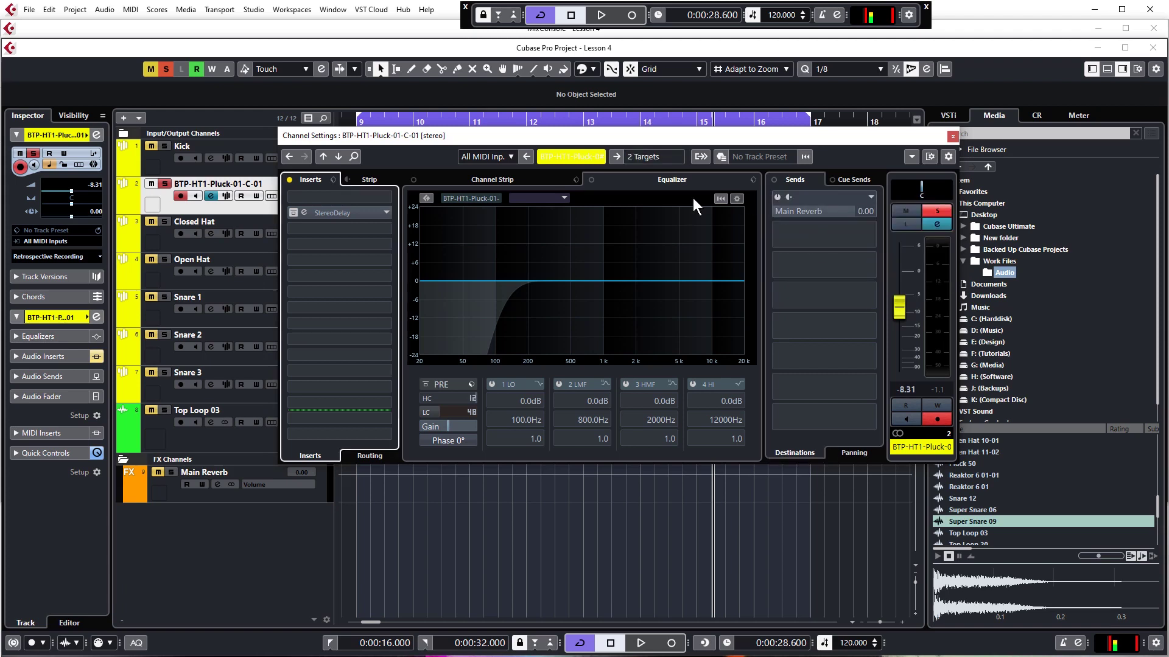
# - Play the pluck from the loop start, activate its Main Reverb send and listen again
pyautogui.click(360, 124)
pyautogui.press('space')
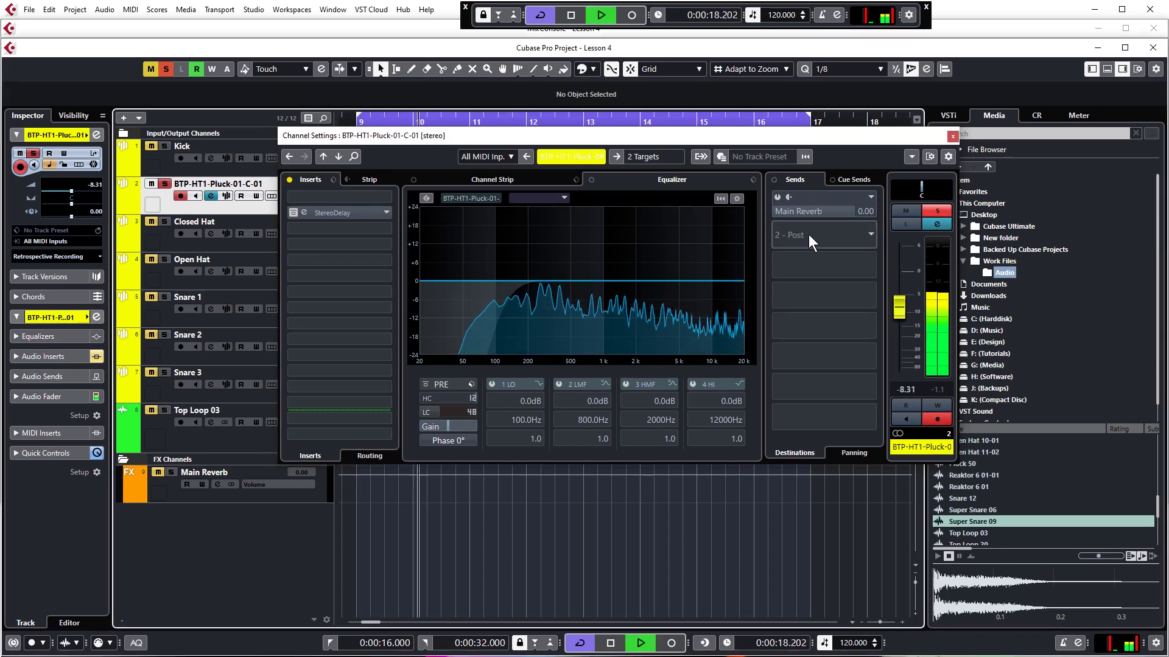
pyautogui.press('space')
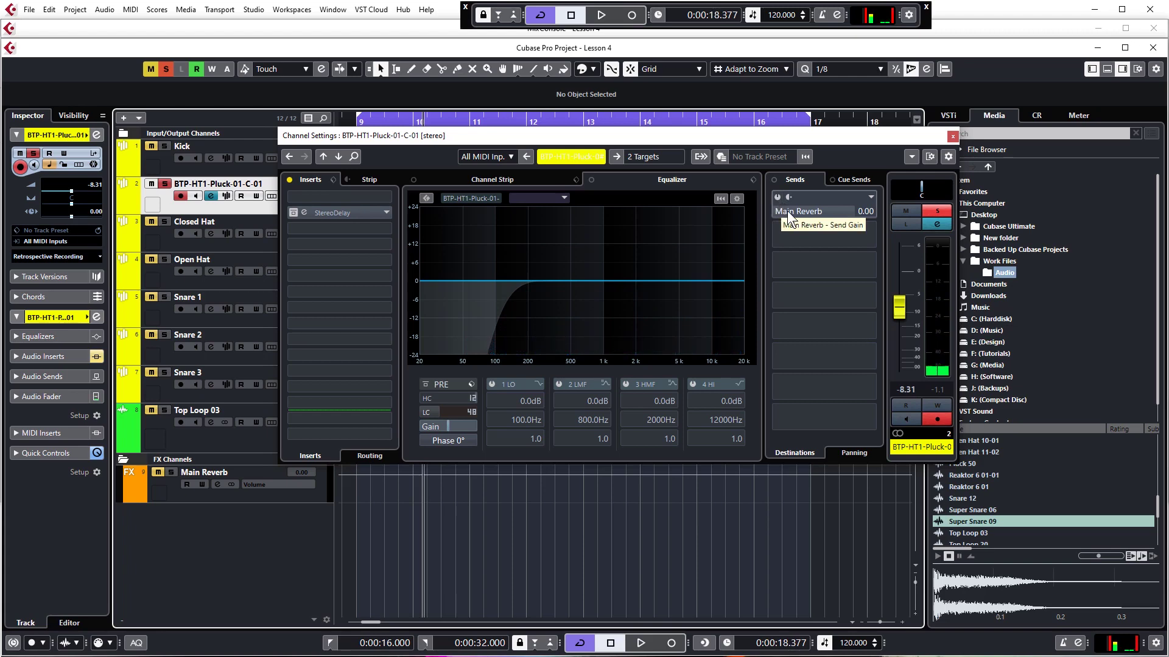
pyautogui.click(777, 196)
pyautogui.press('space')
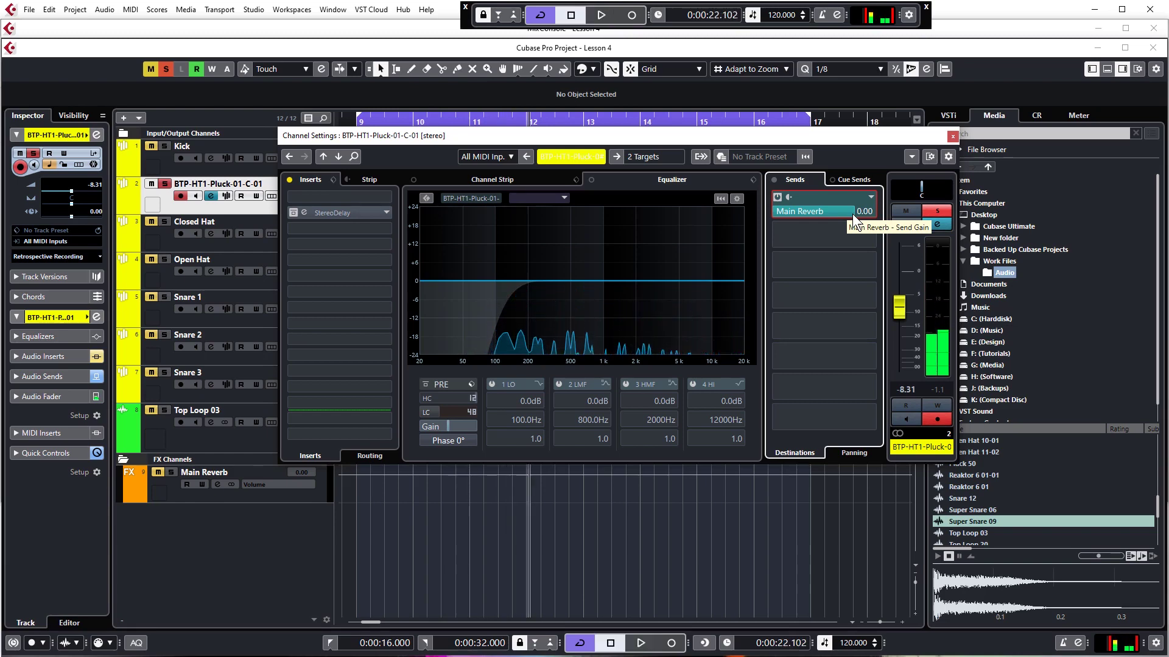
# - Switch the pluck channel's solo off and on again to include Main Reverb in the solo, and play the result
pyautogui.click(938, 210)
pyautogui.click(941, 209)
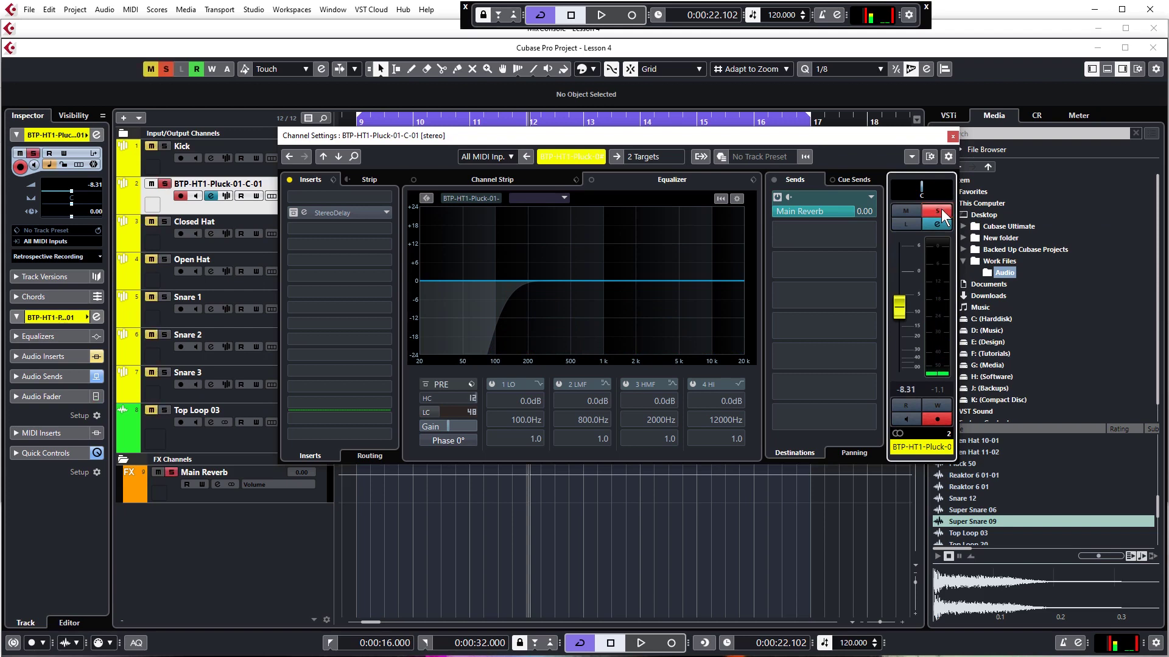
pyautogui.press('space')
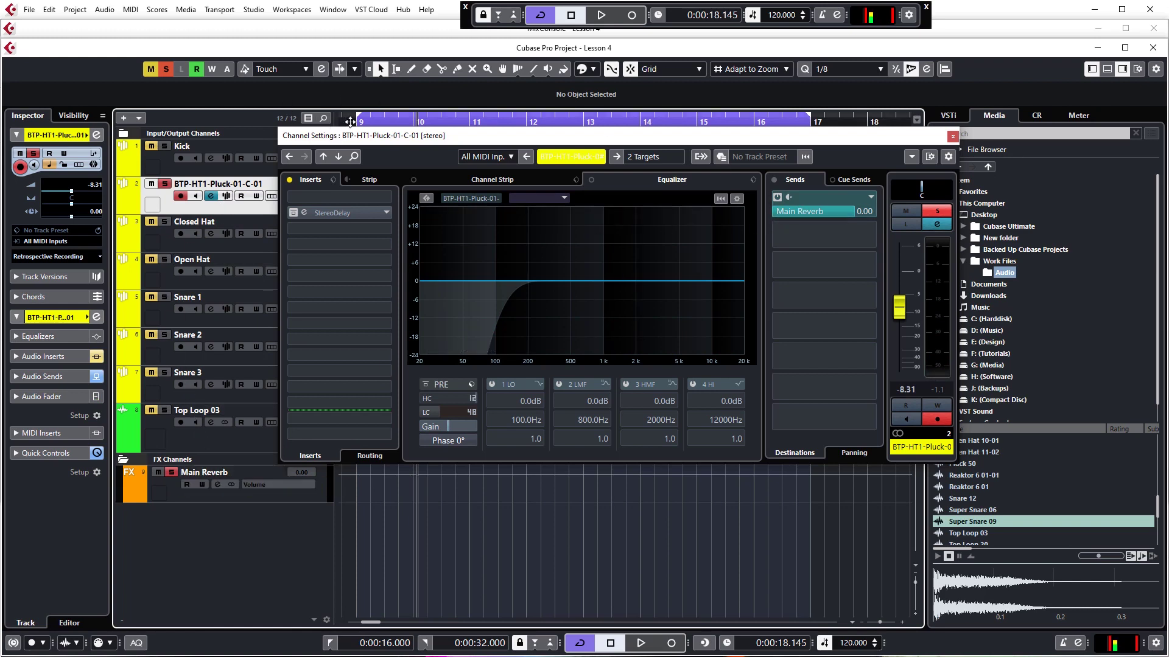
# - Lower the pluck channel's Main Reverb send to -15.8 dB during playback and close its channel settings
pyautogui.press('g')
pyautogui.press('space')
pyautogui.moveTo(852, 214); pyautogui.dragTo(794, 215)
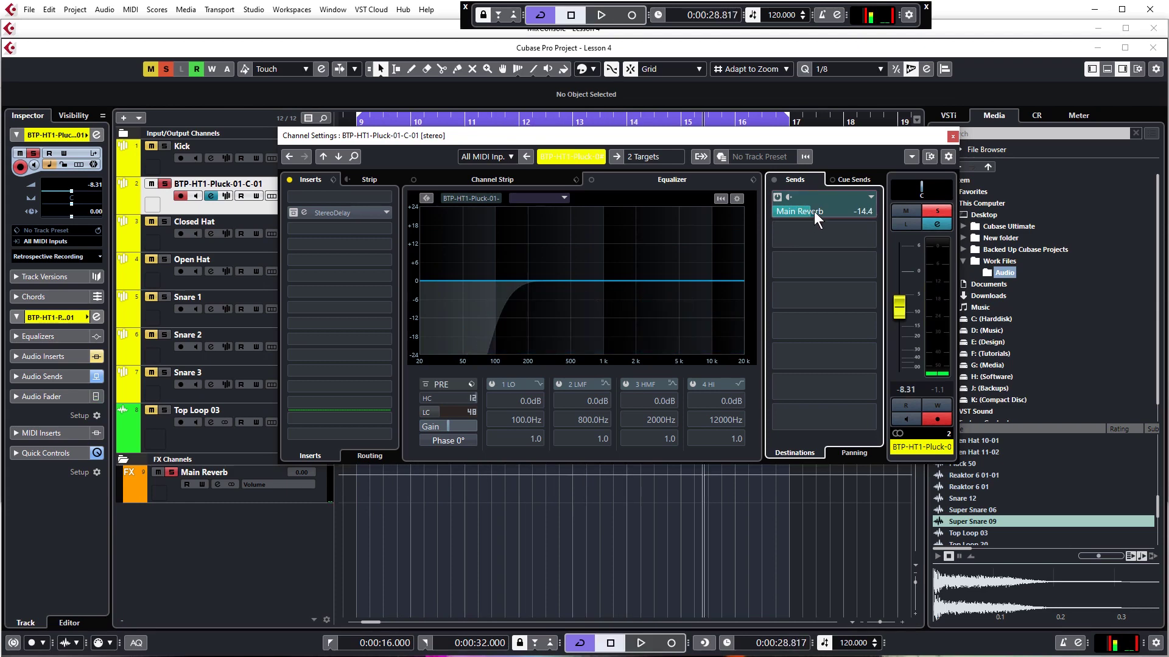
pyautogui.scroll(-2, 811, 210)
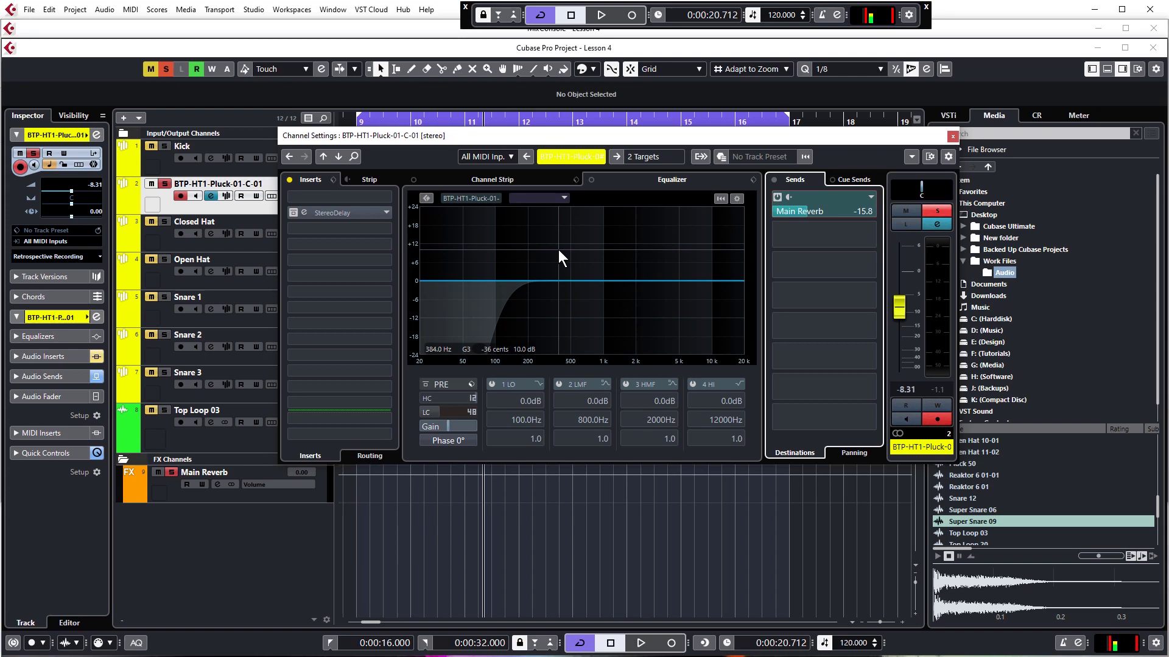
pyautogui.click(953, 136)
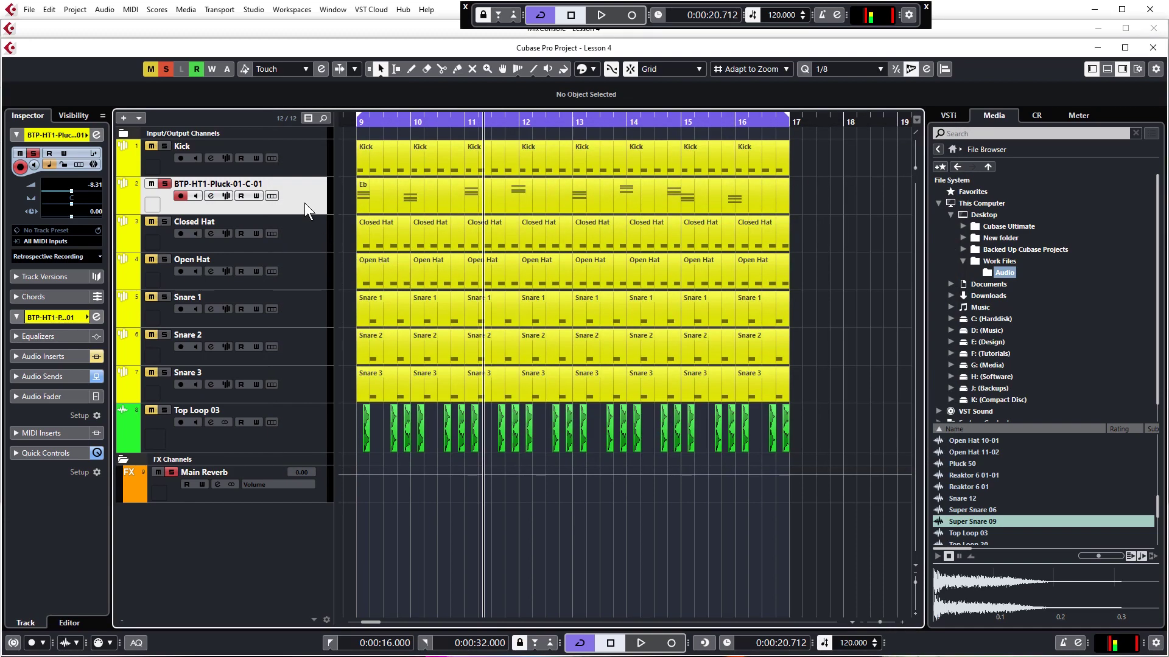
# - Add the Closed Hat, Snare 1 and Snare 3 tracks individually to the pluck track's selection
pyautogui.keyDown('ctrl'); pyautogui.click(305, 236); pyautogui.keyUp('ctrl')
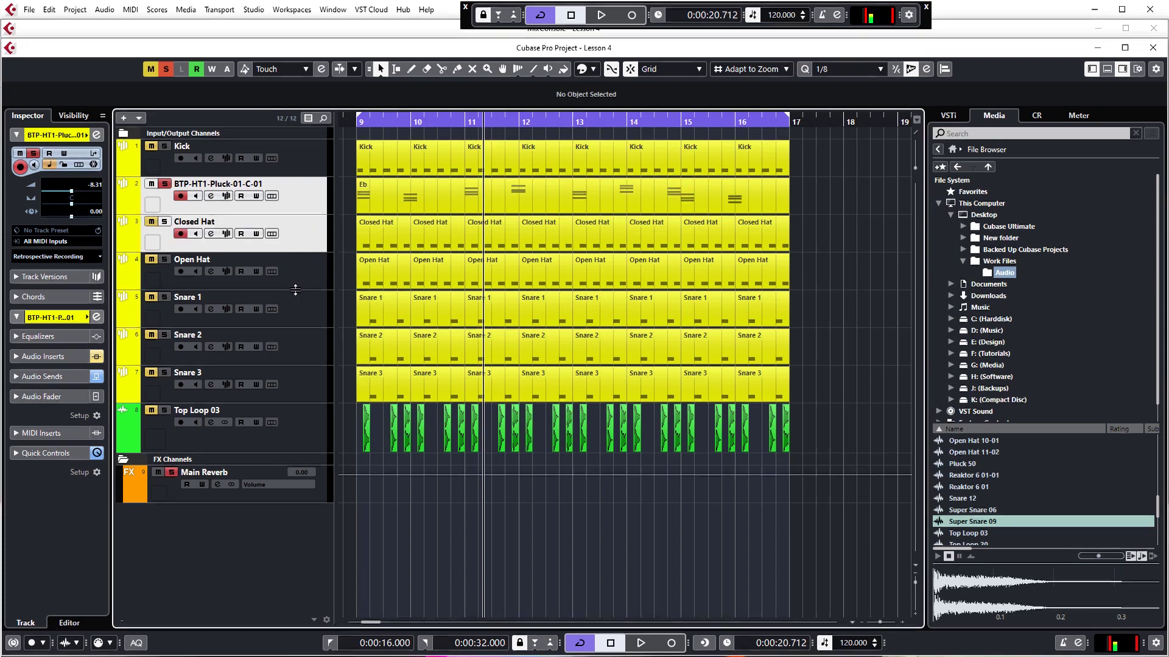
pyautogui.keyDown('ctrl'); pyautogui.click(301, 308); pyautogui.keyUp('ctrl')
pyautogui.keyDown('ctrl'); pyautogui.click(302, 375); pyautogui.keyUp('ctrl')
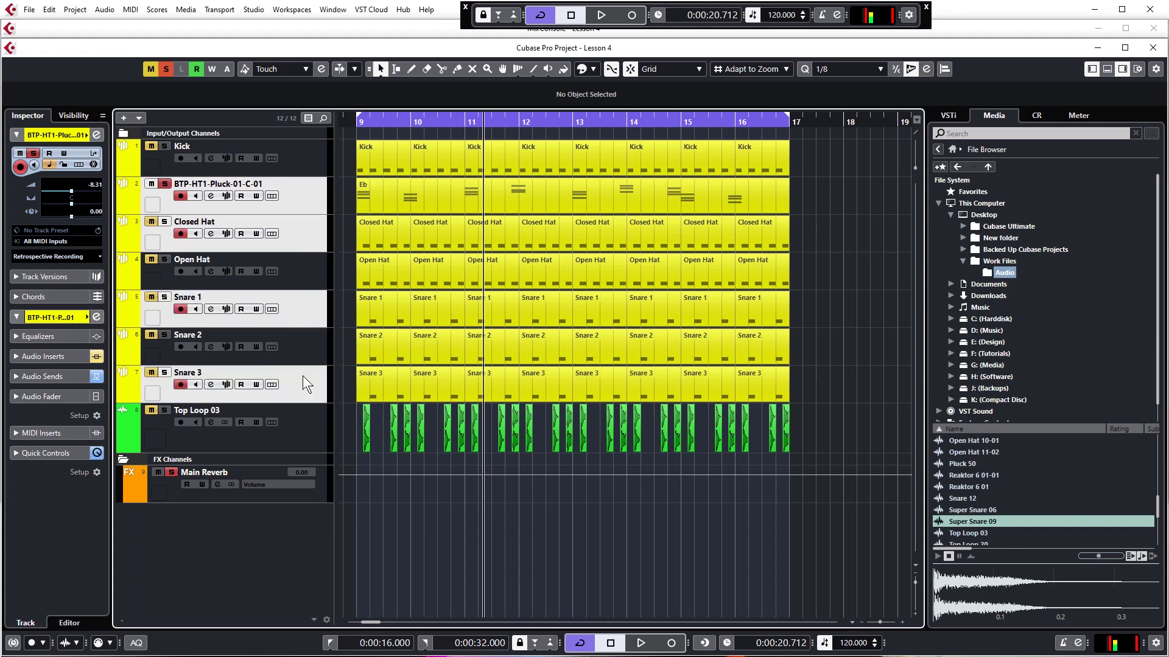
# - Clear the solo on the pluck track and select all tracks from Kick to Top Loop 03 except the pluck
pyautogui.click(297, 201)
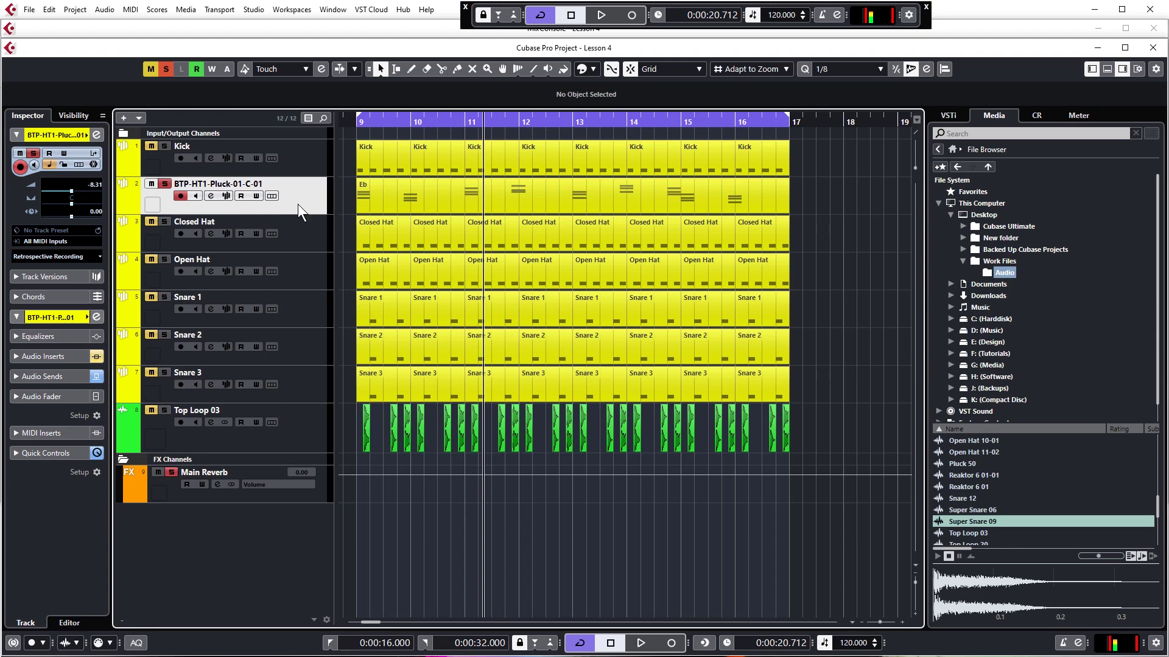
pyautogui.keyDown('shift'); pyautogui.click(305, 426); pyautogui.keyUp('shift')
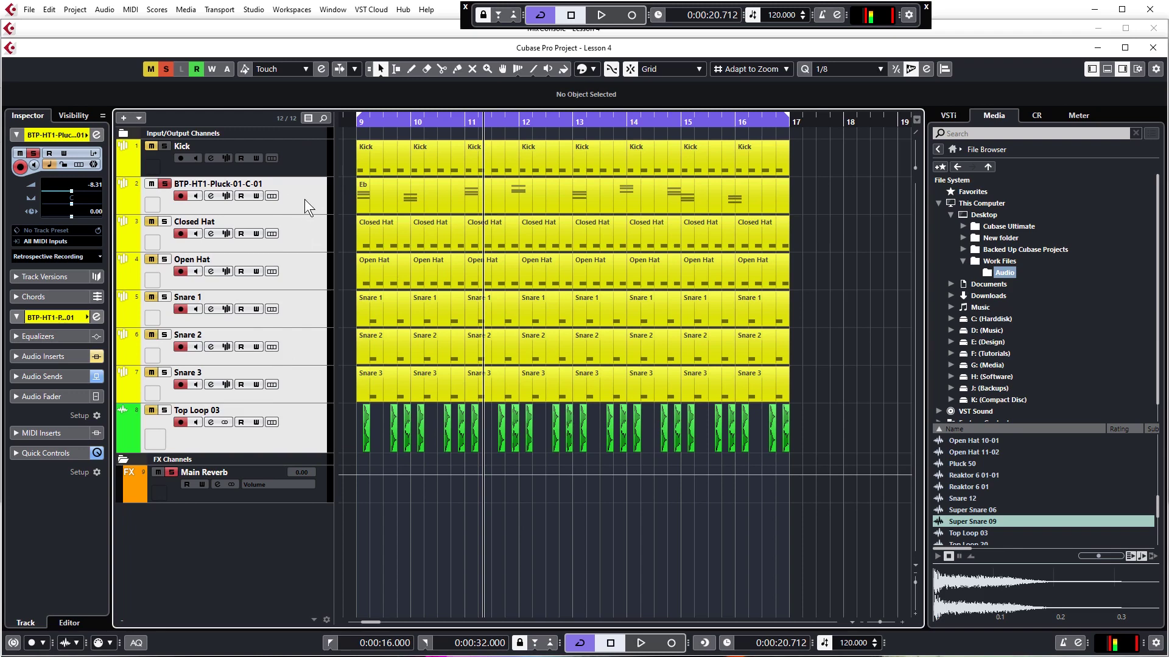
pyautogui.press('Down')
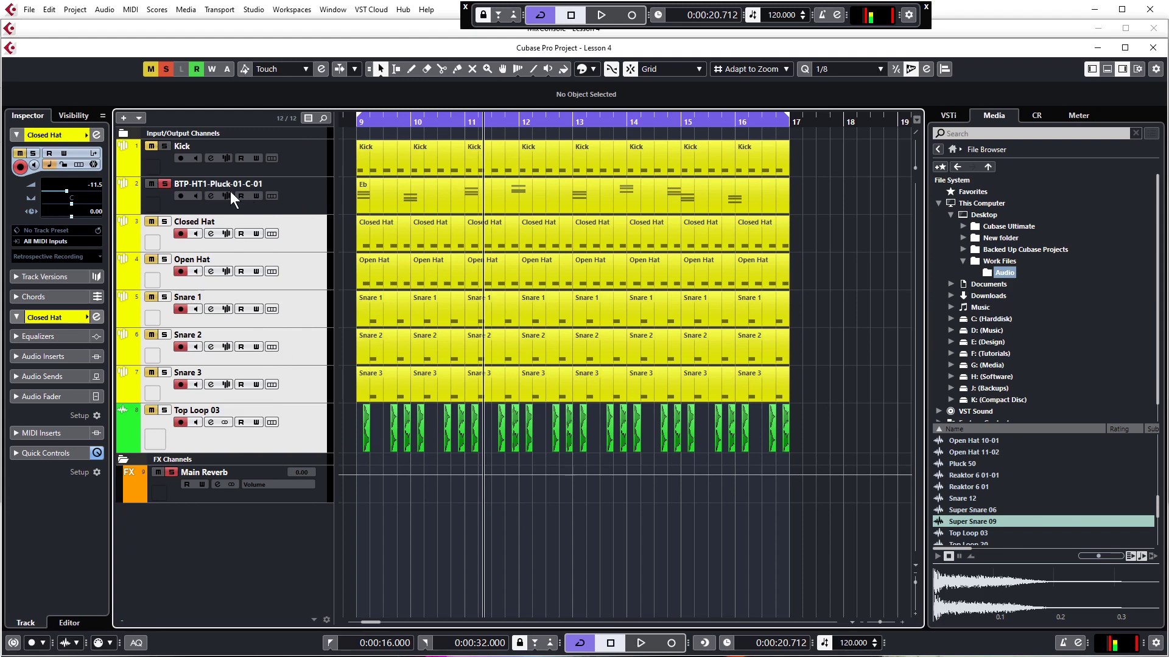
pyautogui.click(166, 183)
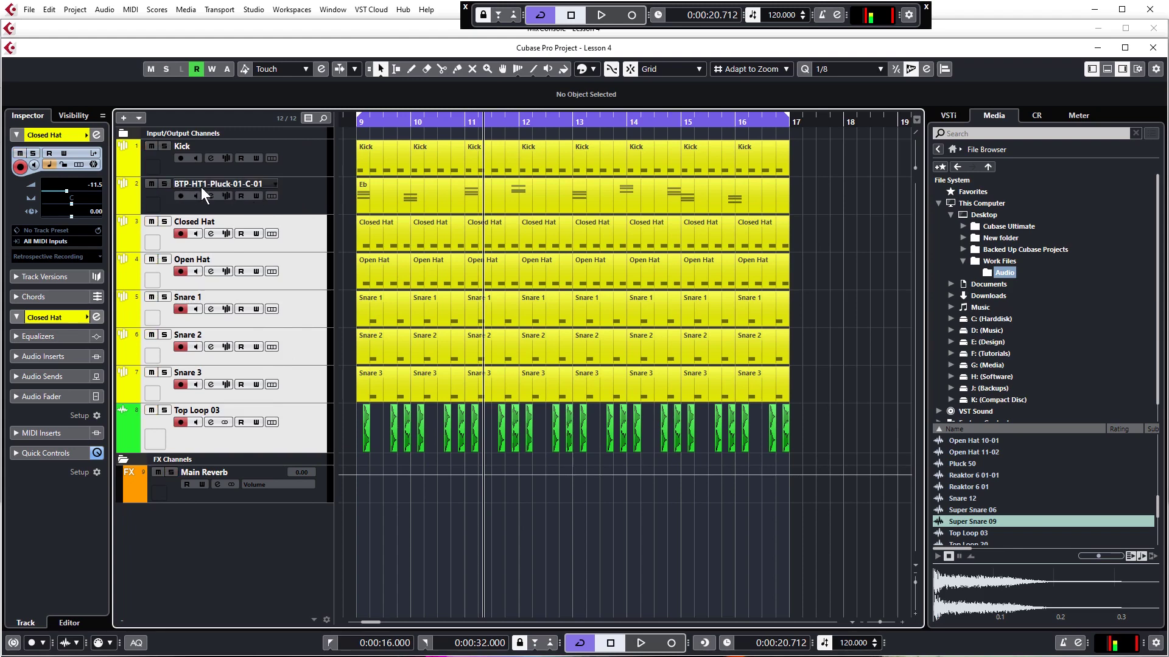
pyautogui.click(305, 158)
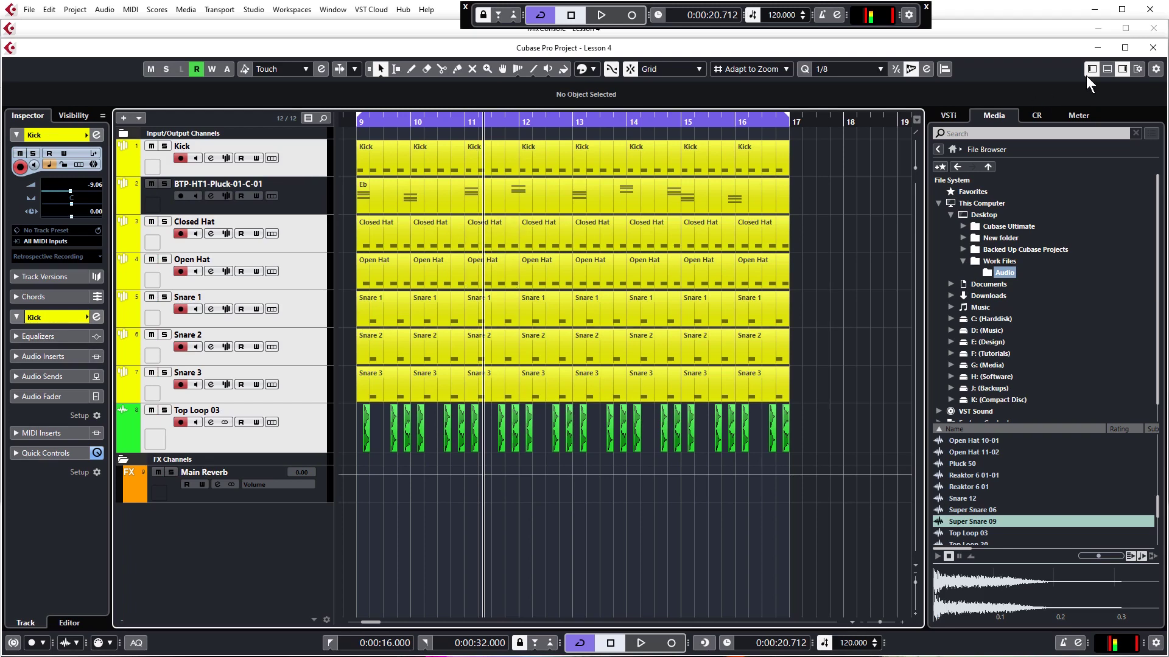
# - Show the MixConsole in the lower zone with its toolbar and enable Q-Link for the selected channels
pyautogui.click(1107, 68)
pyautogui.click(154, 622)
pyautogui.keyDown('alt'); pyautogui.click(283, 521); pyautogui.keyUp('alt')
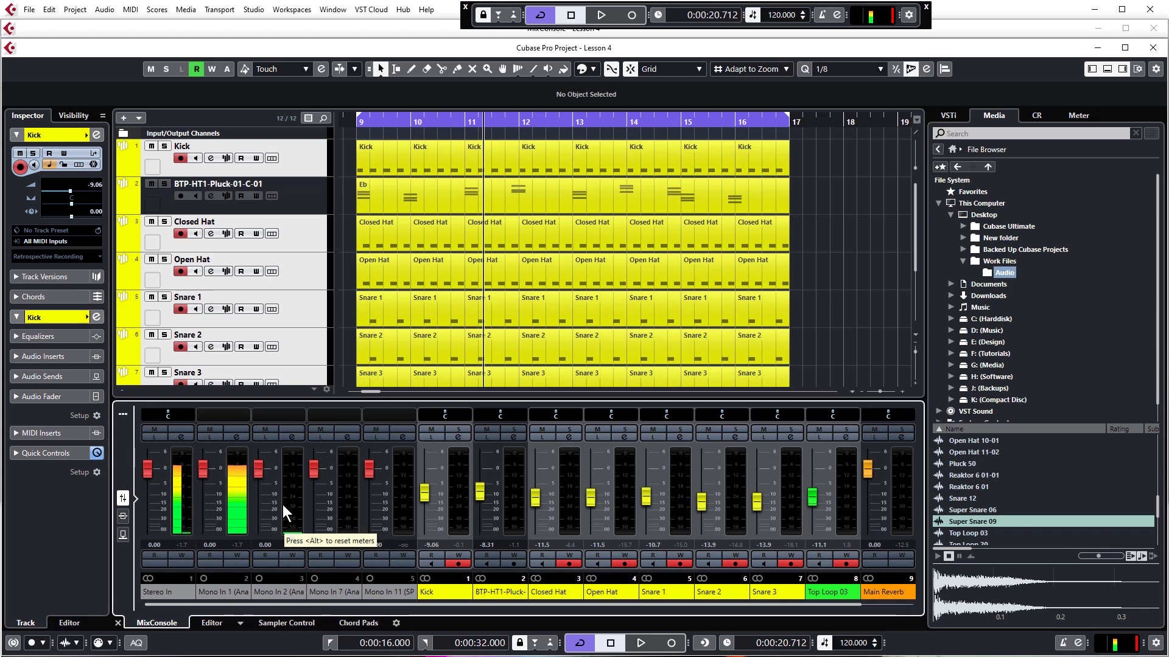
pyautogui.click(123, 414)
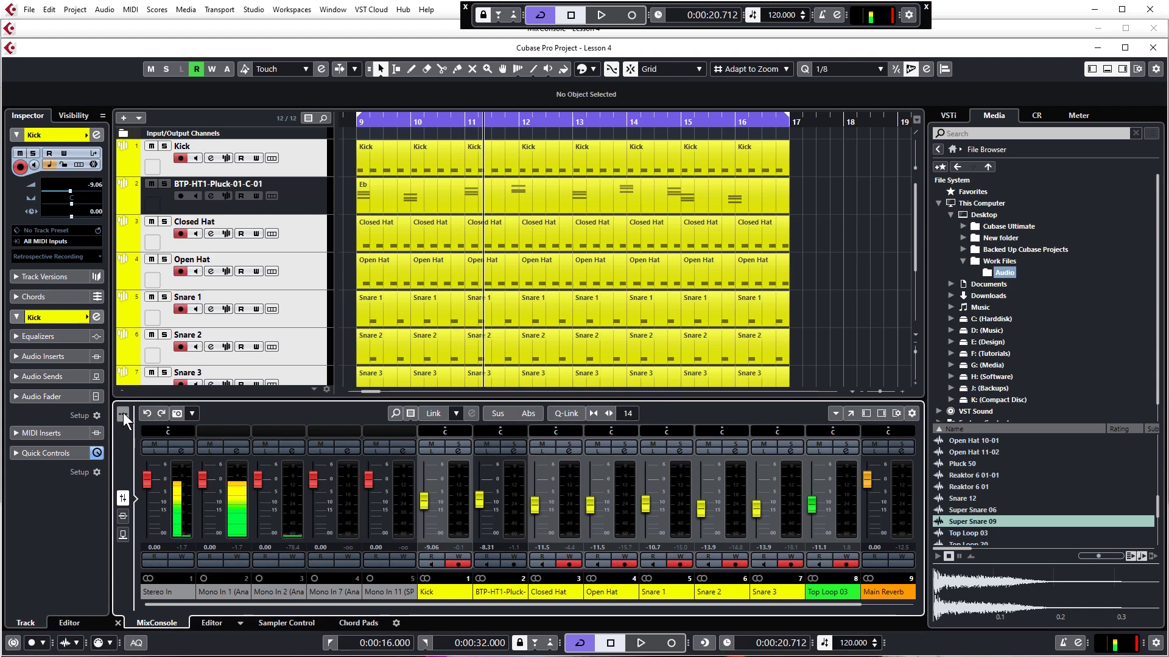
pyautogui.click(561, 412)
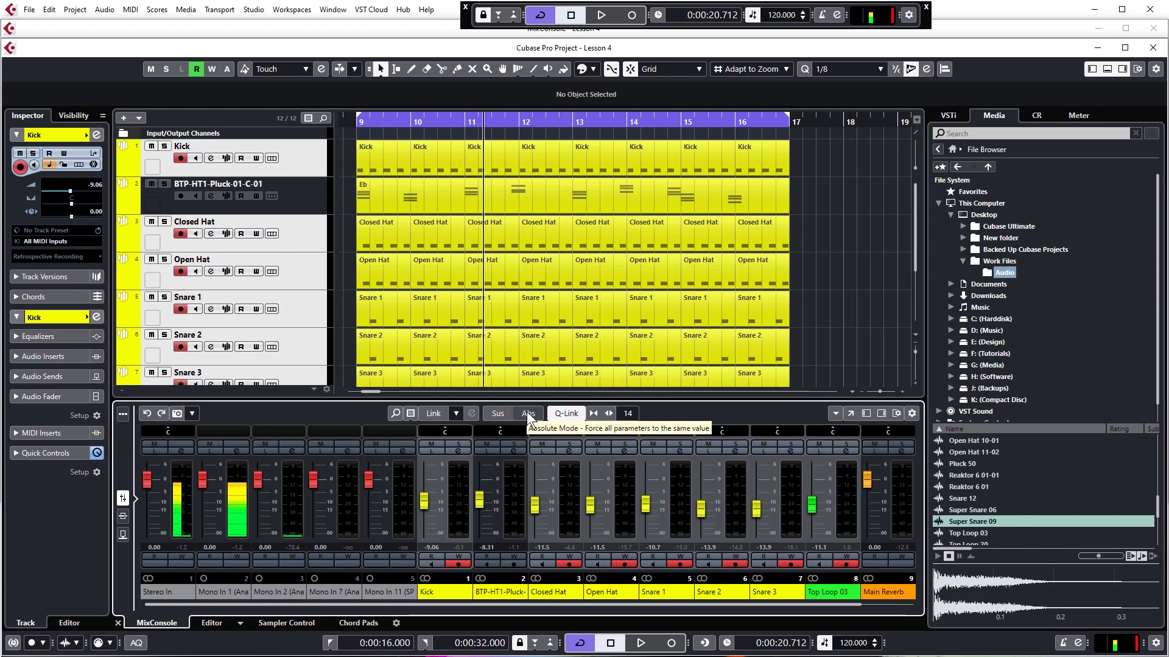
# - Lower the linked faders to bring Kick to -9.75 dB and route the linked channels' first send to Main Reverb
pyautogui.click(424, 504)
pyautogui.moveTo(423, 503); pyautogui.dragTo(424, 505)
pyautogui.click(210, 234)
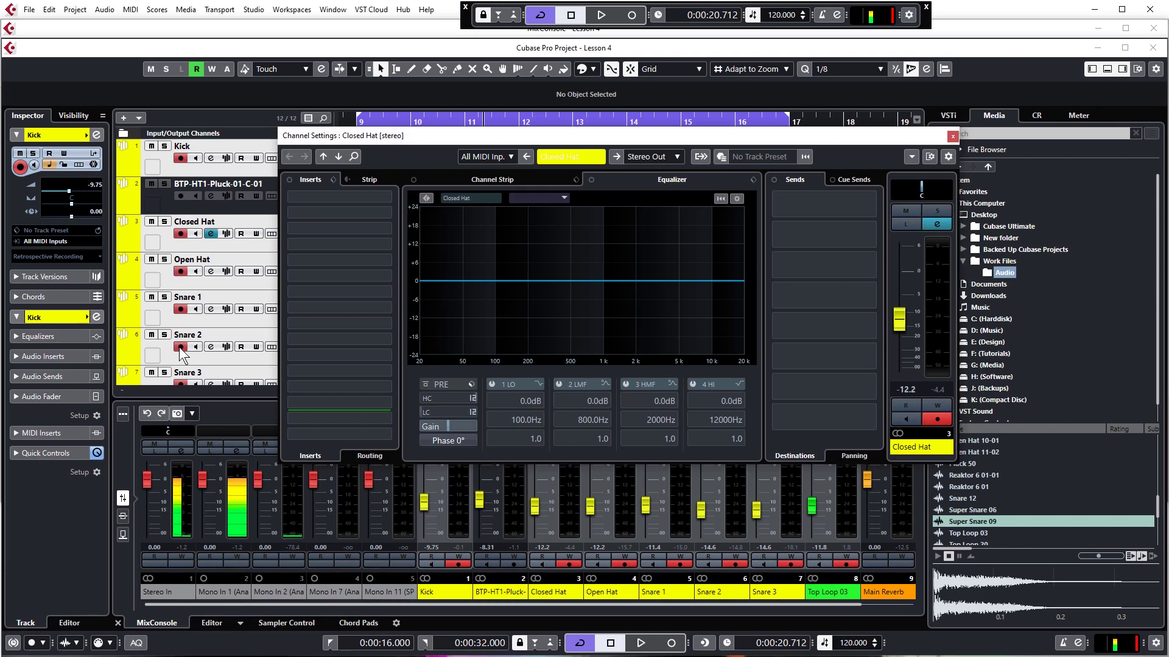
pyautogui.click(842, 202)
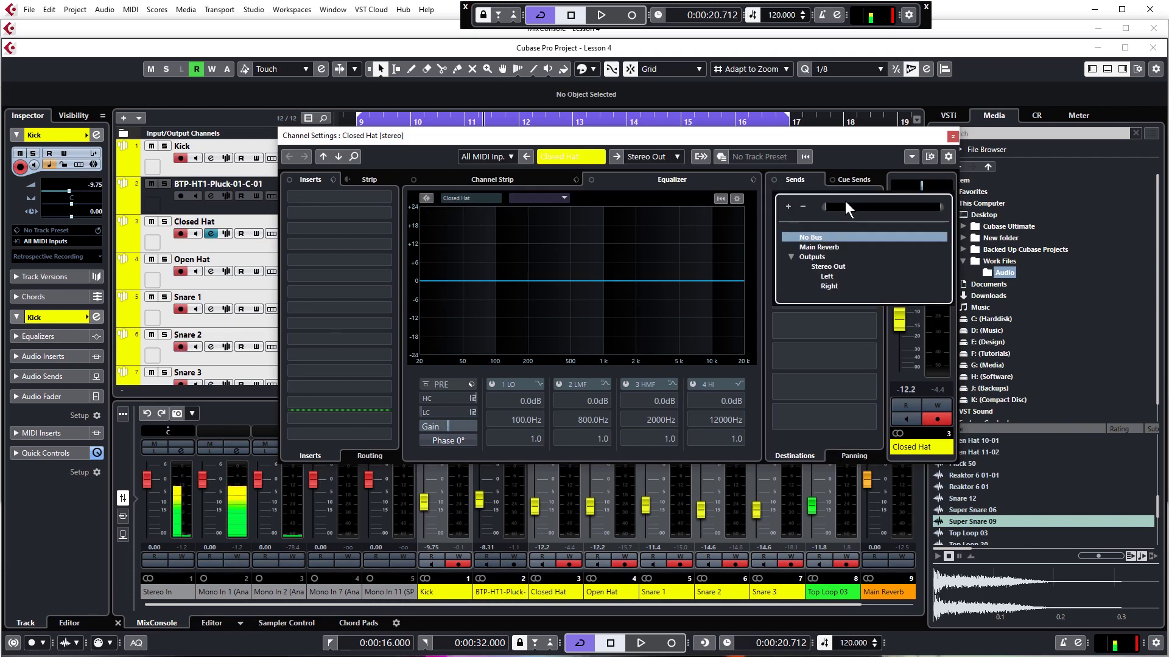
pyautogui.click(823, 247)
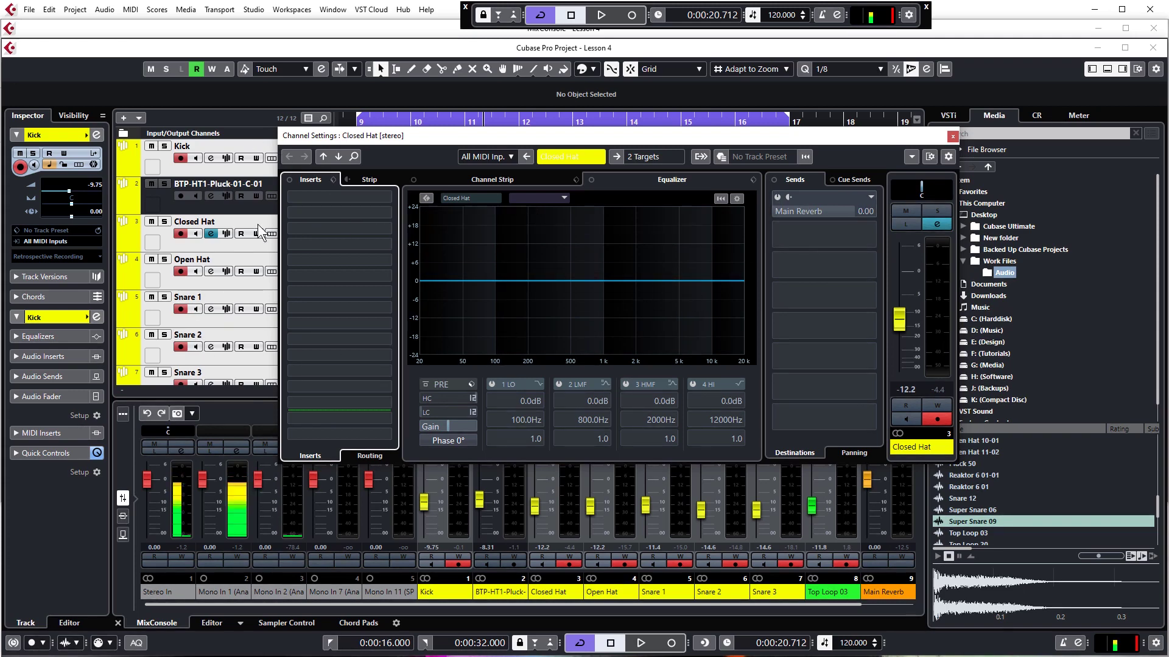
# - Activate the Kick's Main Reverb send, lower it to -32.0 dB, and listen to the Kick in solo
pyautogui.click(227, 243)
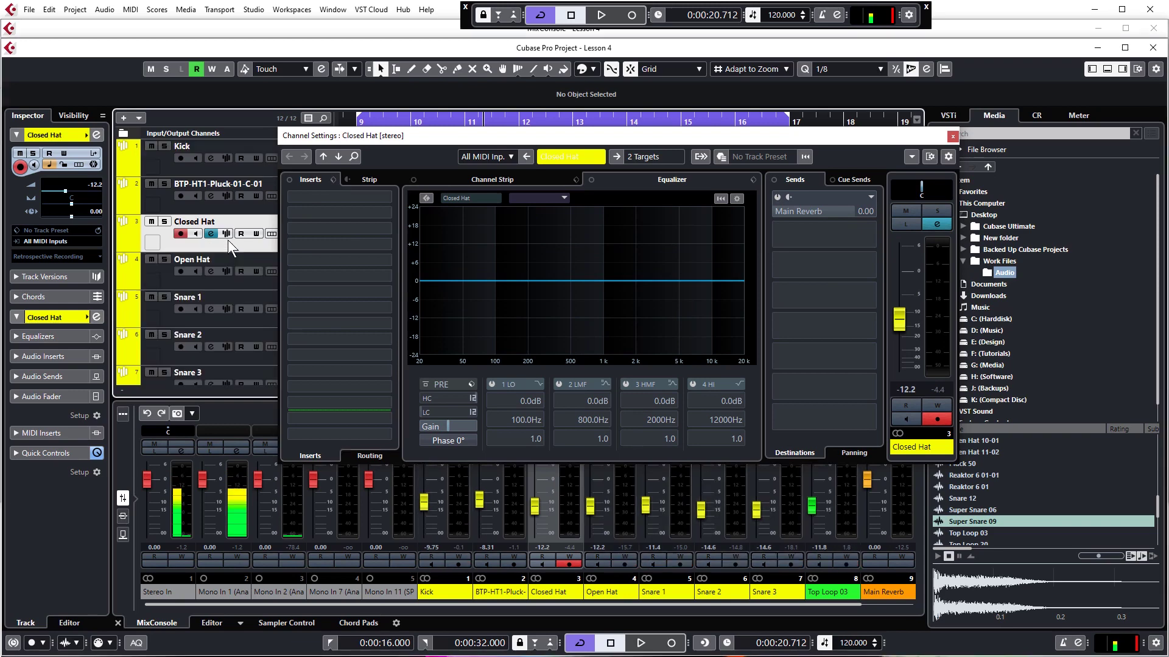
pyautogui.click(238, 144)
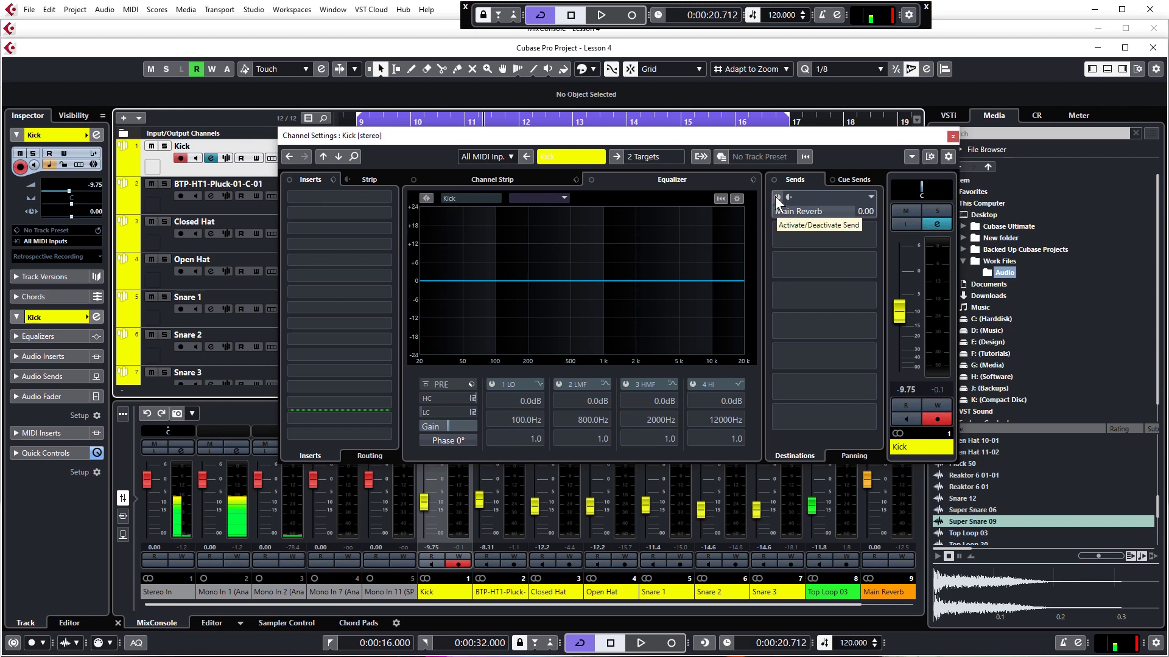
pyautogui.click(790, 209)
pyautogui.click(809, 213)
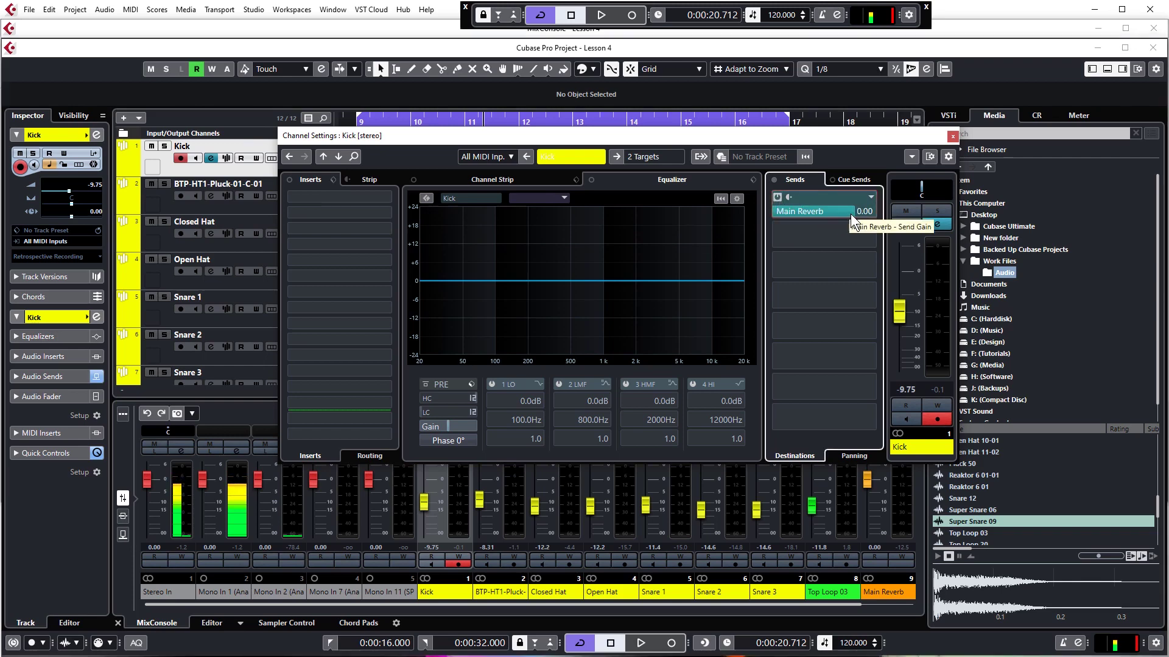
pyautogui.moveTo(846, 214); pyautogui.dragTo(792, 222)
pyautogui.press('s')
pyautogui.press('space')
pyautogui.press('space')
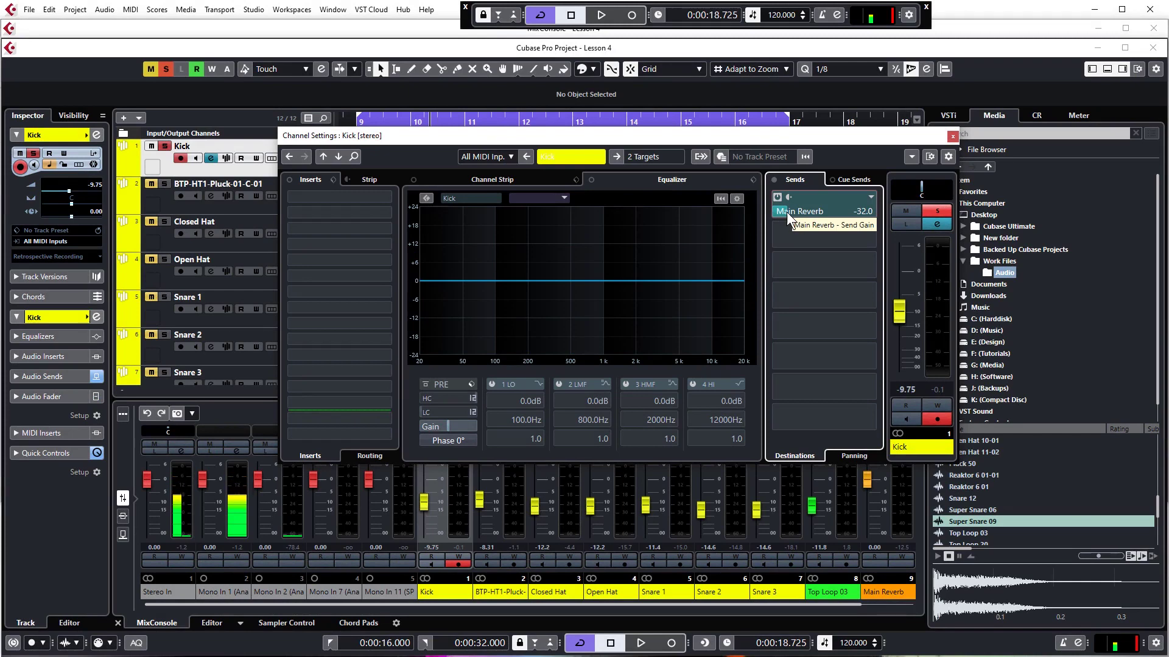
# - Solo the Closed Hat, activate its Main Reverb send and lower it to -12.5 dB while it plays
pyautogui.click(196, 242)
pyautogui.click(164, 221)
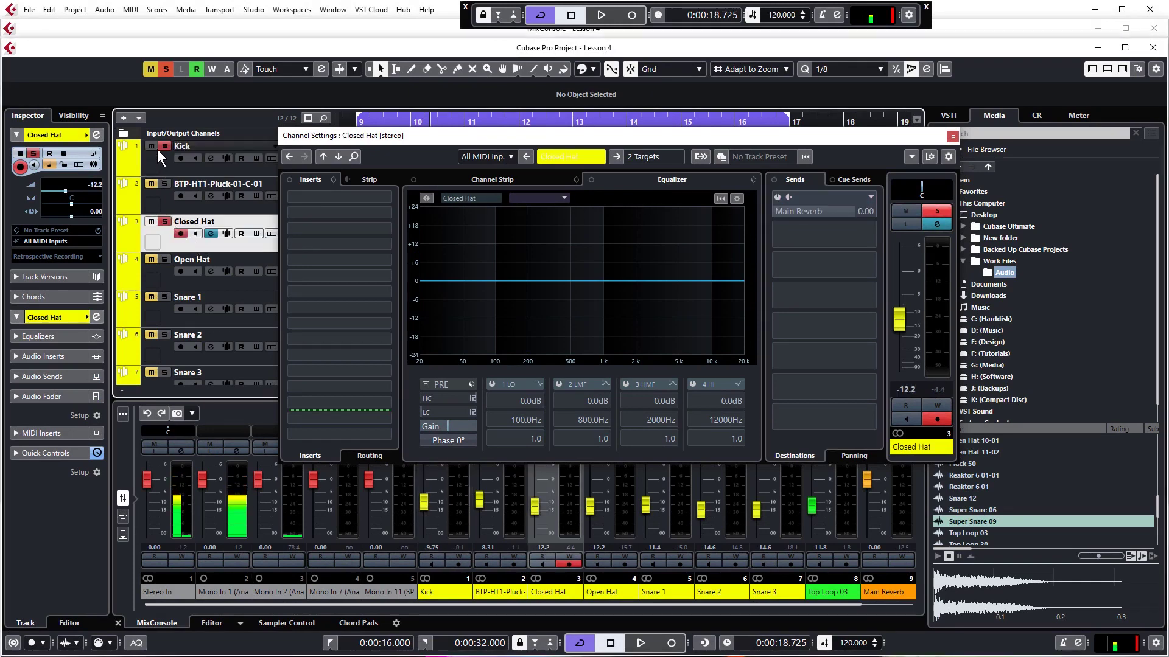
pyautogui.press('space')
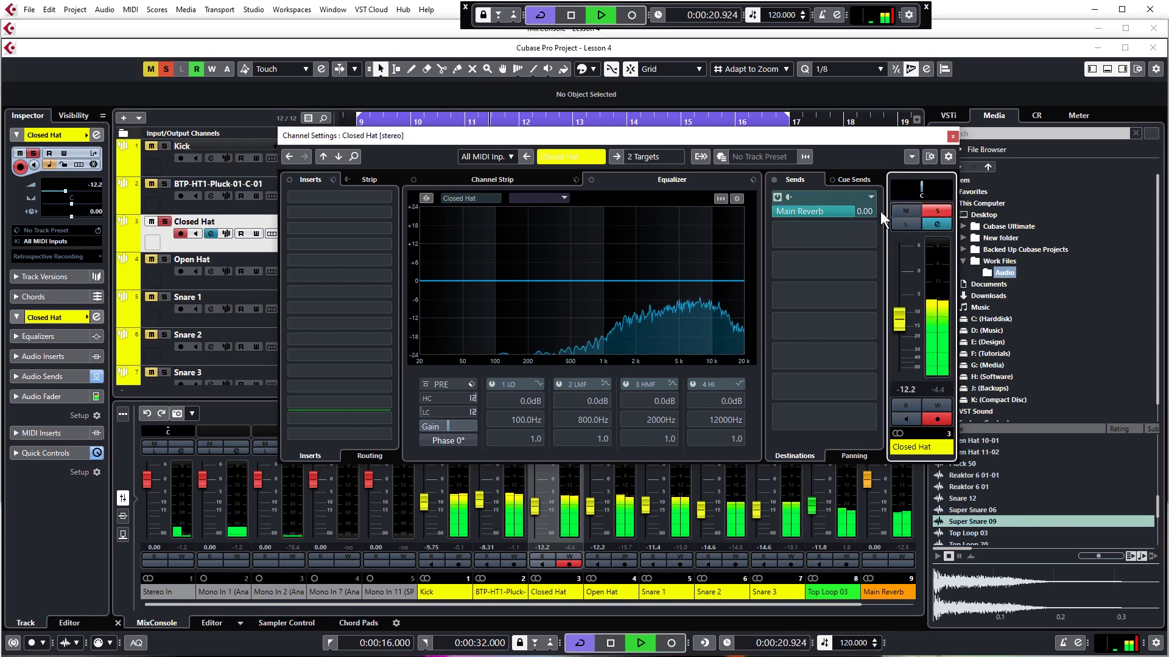
pyautogui.moveTo(845, 214); pyautogui.dragTo(783, 220)
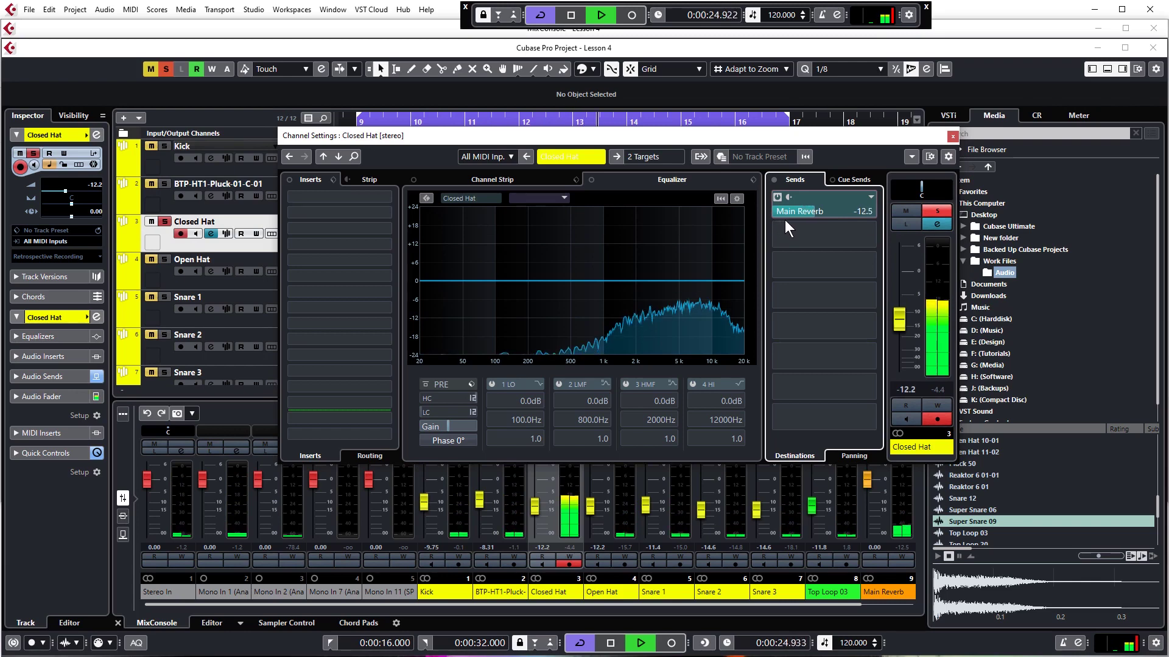
pyautogui.press('space')
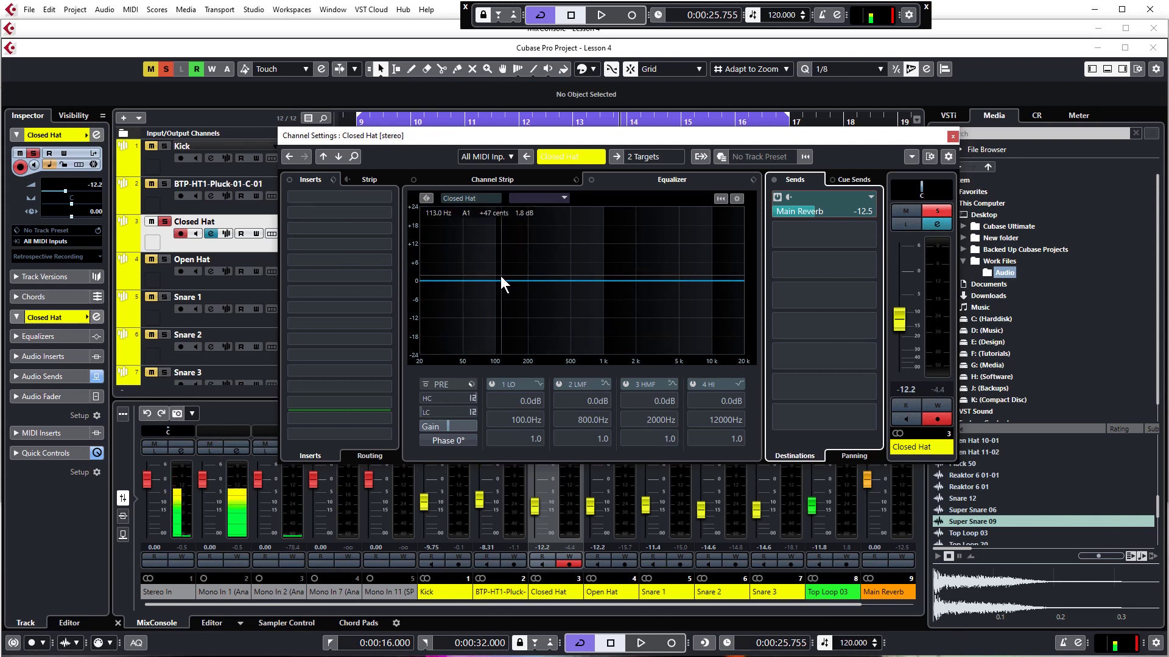
# - Apply the low-cut filter in the Closed Hat's Pre section while the track plays
pyautogui.moveTo(450, 409)
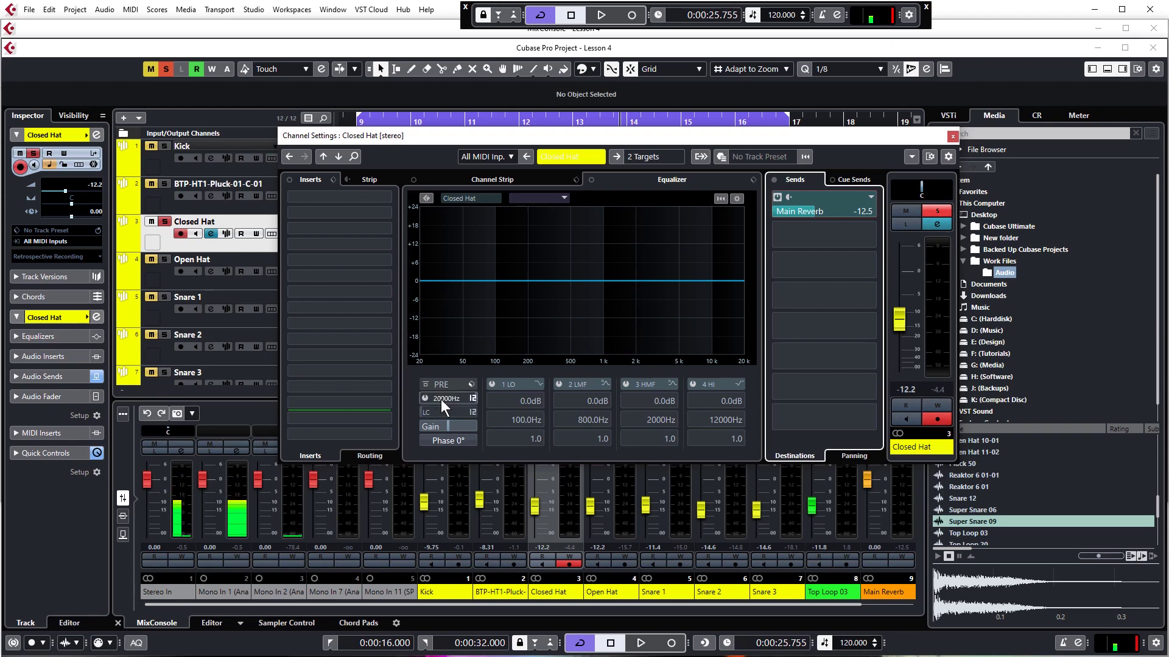
pyautogui.press('space')
pyautogui.moveTo(452, 410); pyautogui.dragTo(463, 295)
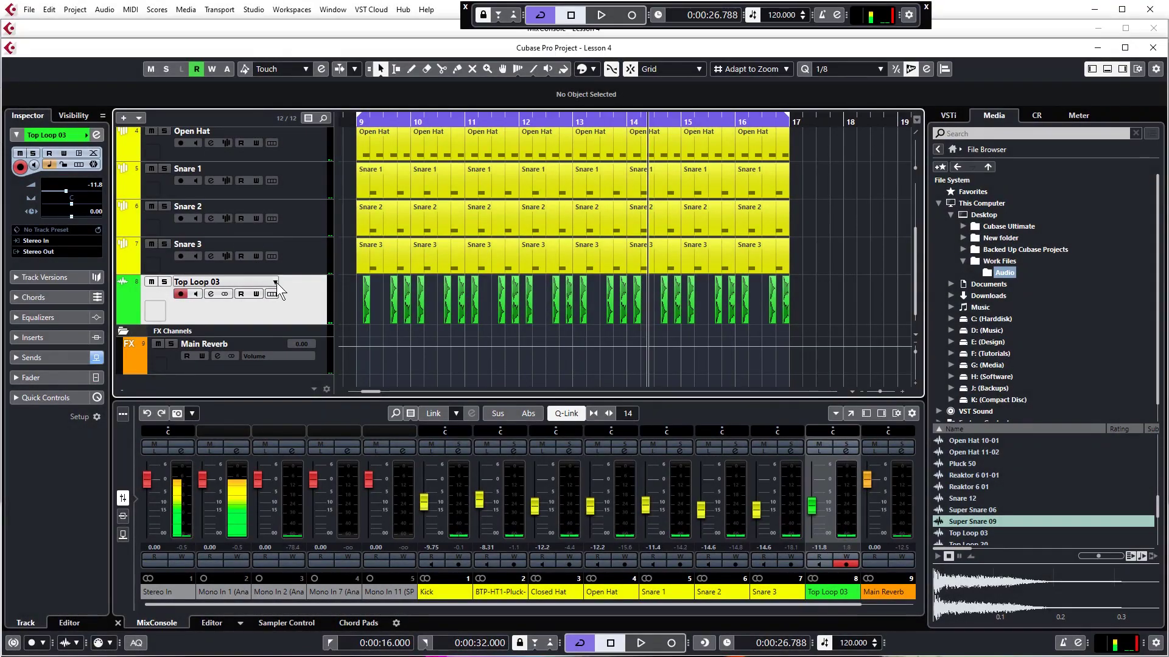
# - Turn the pluck channel's StereoDelay insert back on and play the full mix from the loop start
pyautogui.scroll(3, 283, 285)
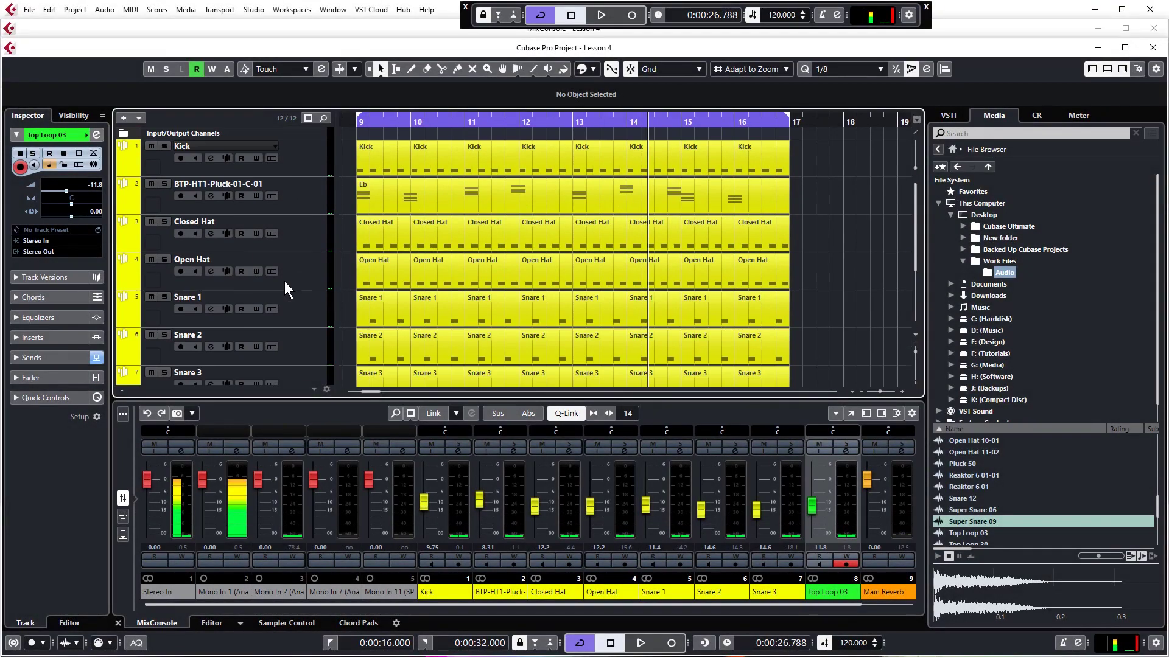
pyautogui.click(296, 198)
pyautogui.click(213, 196)
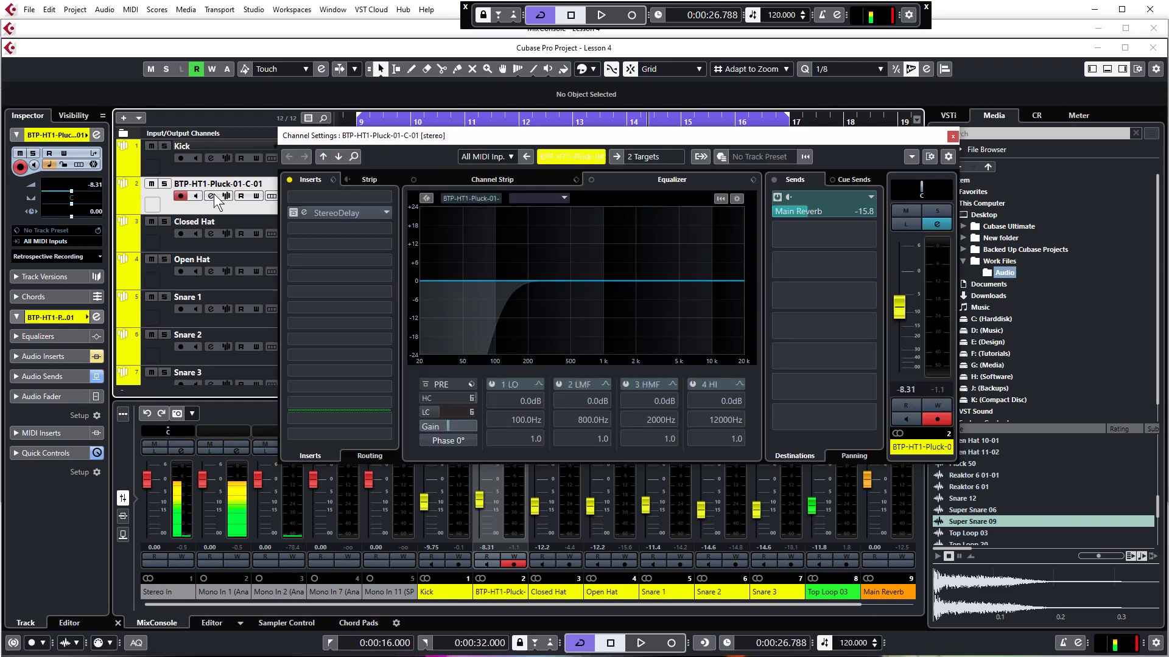
pyautogui.click(294, 213)
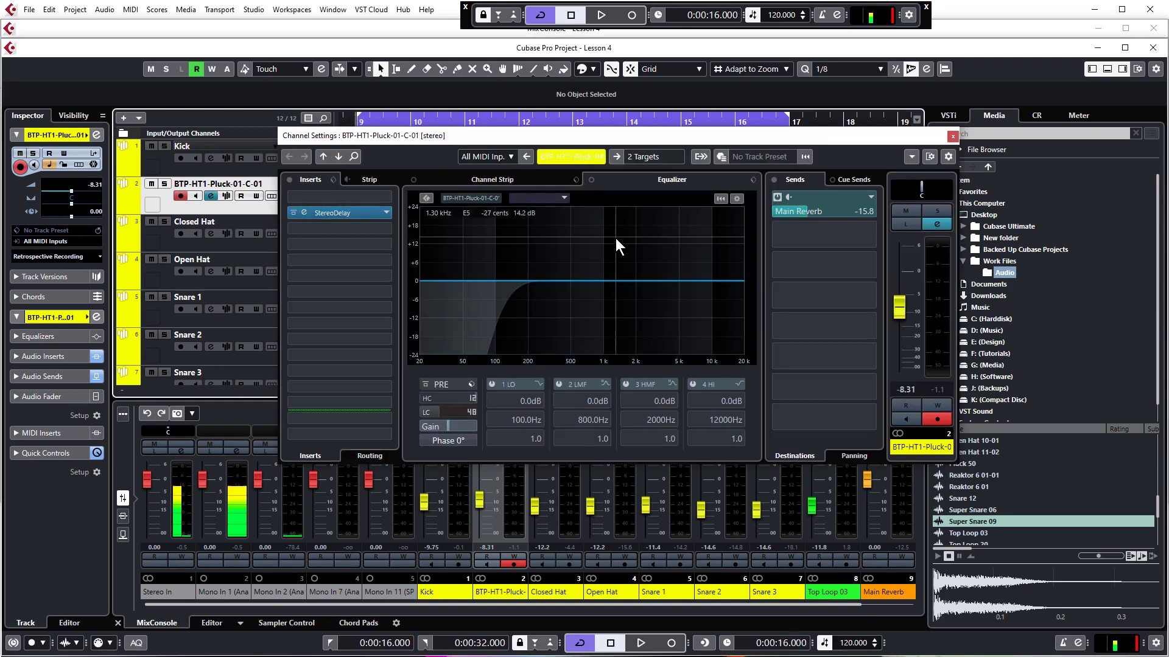
pyautogui.press('space')
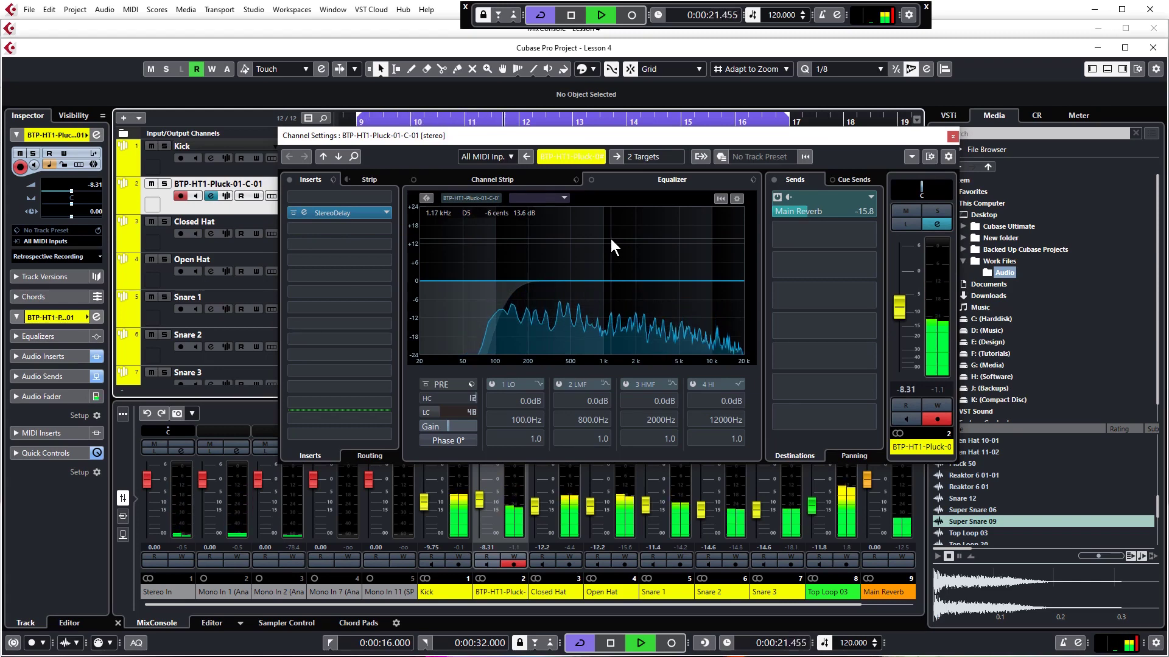
pyautogui.press('space')
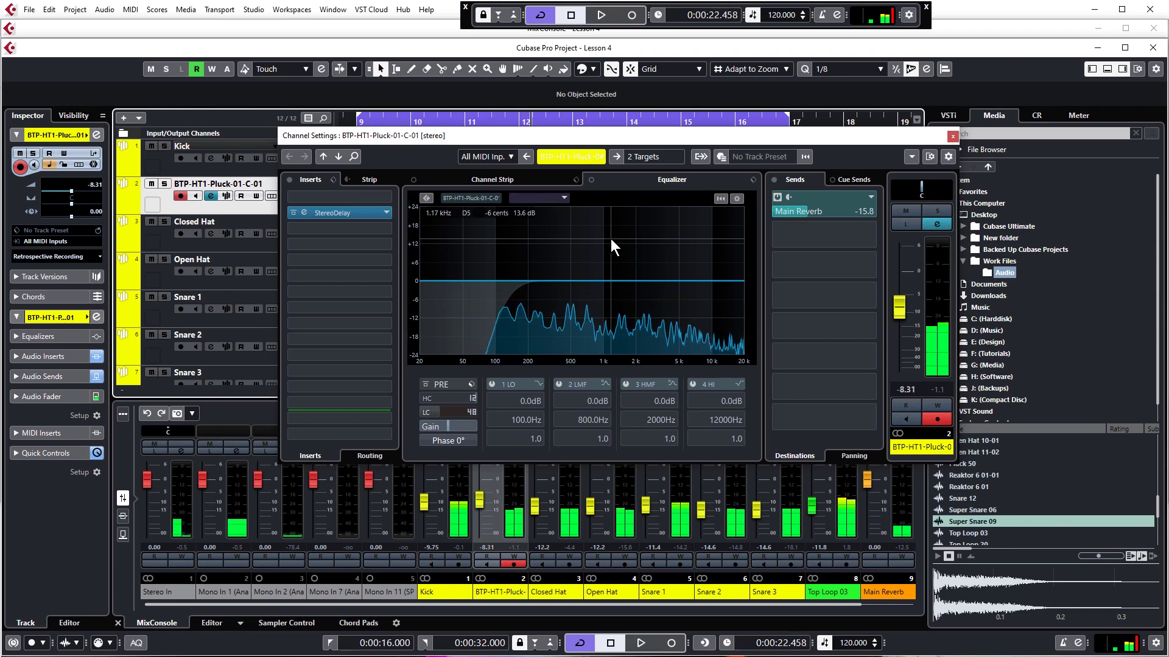
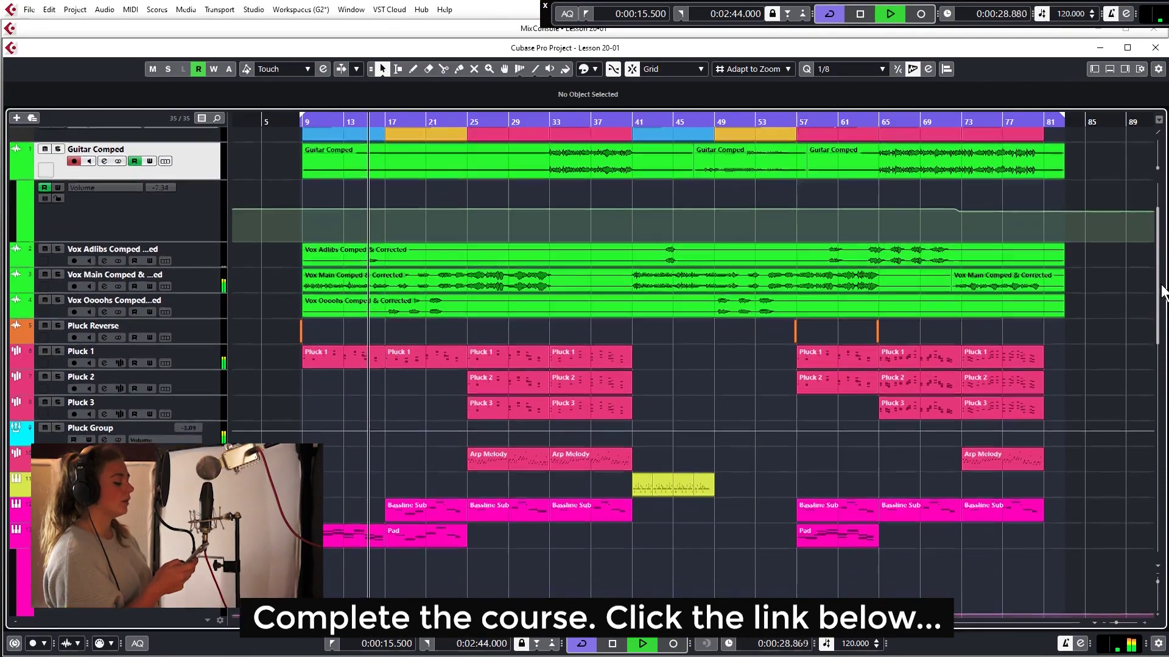
# - Examine the arrangement tracks and MixConsole channels of the Lesson 20-01 project during playback
pyautogui.moveTo(1161, 299); pyautogui.dragTo(1158, 473)
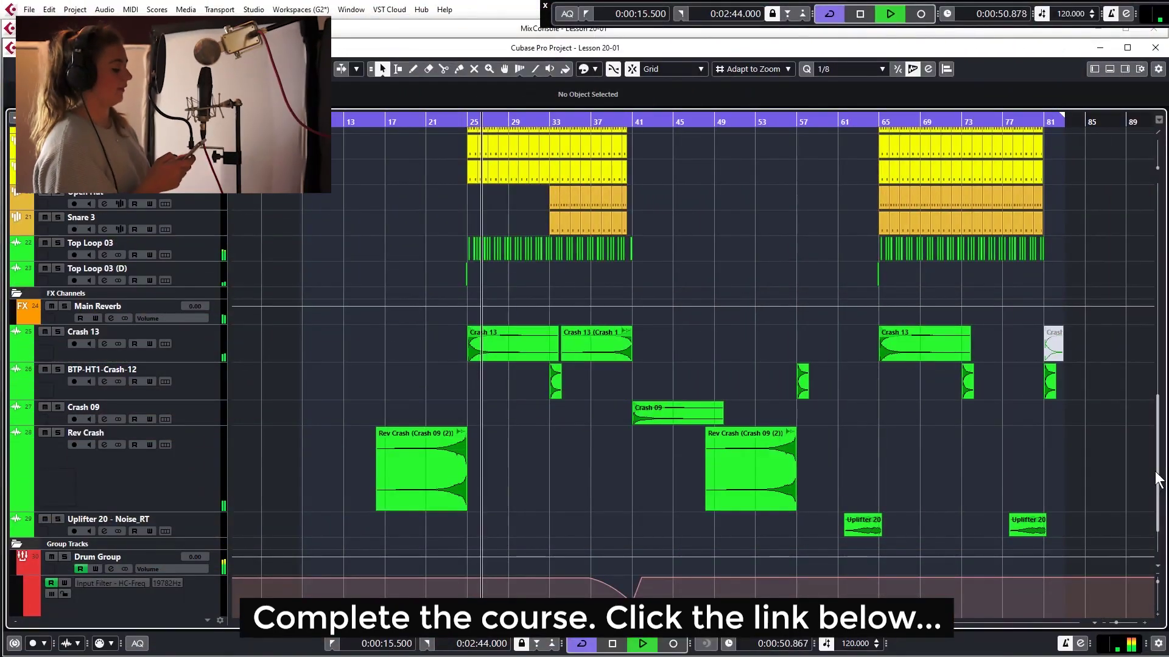
pyautogui.scroll(1, 1156, 474)
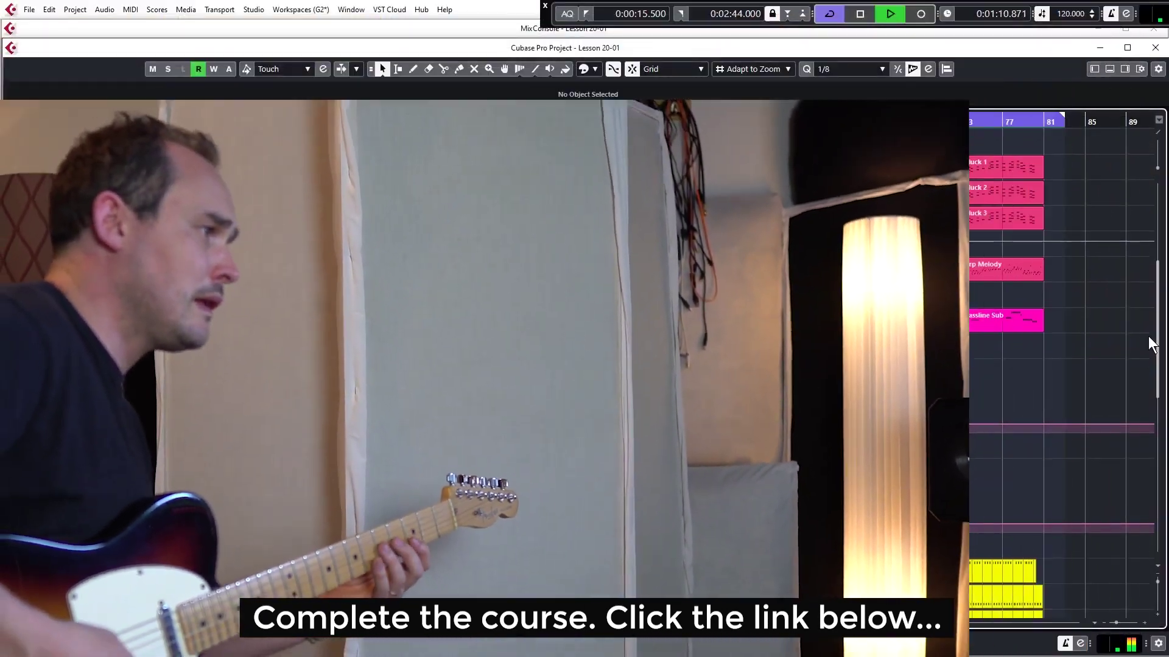
pyautogui.moveTo(1148, 335); pyautogui.dragTo(1155, 280)
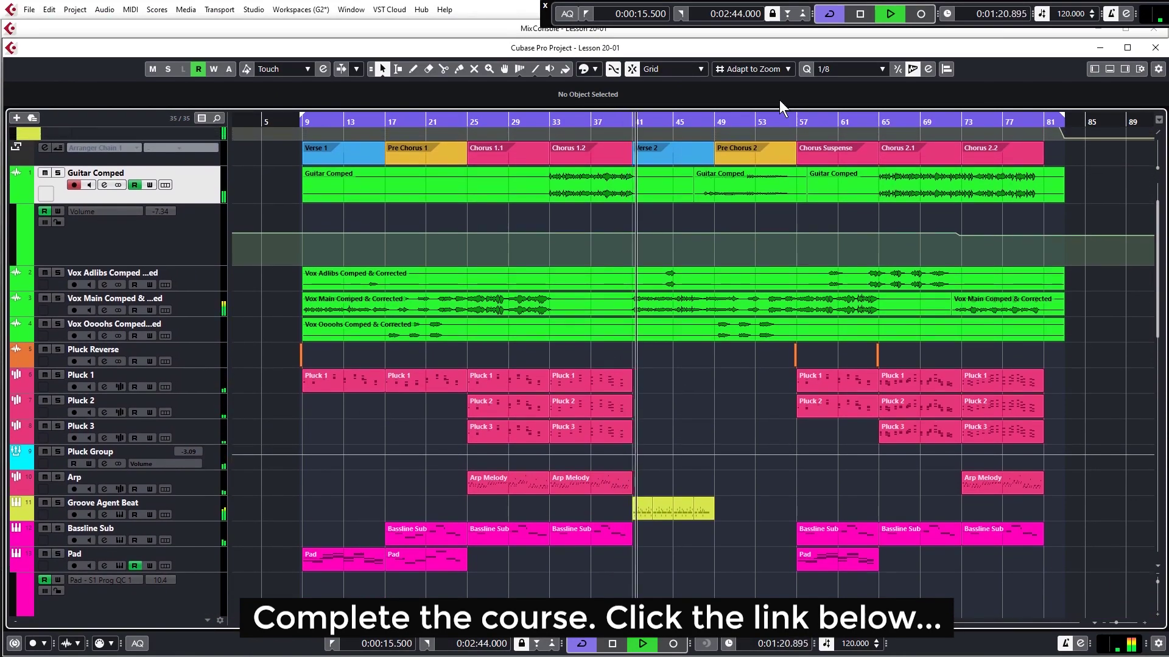
pyautogui.click(517, 29)
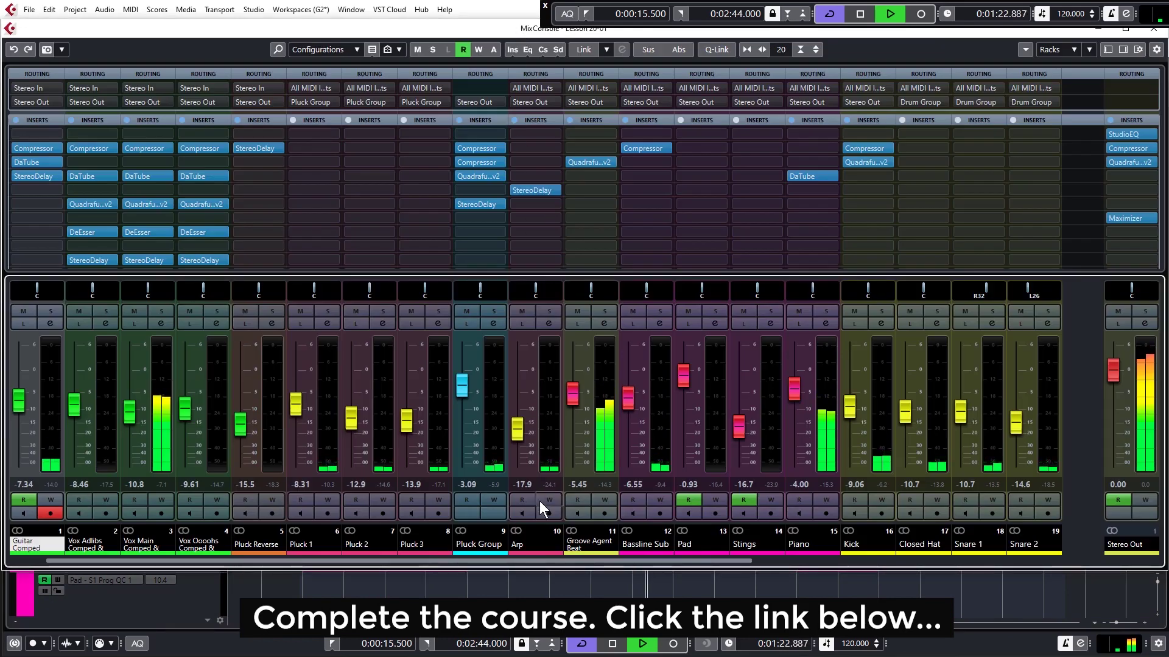
pyautogui.moveTo(531, 562); pyautogui.dragTo(363, 561)
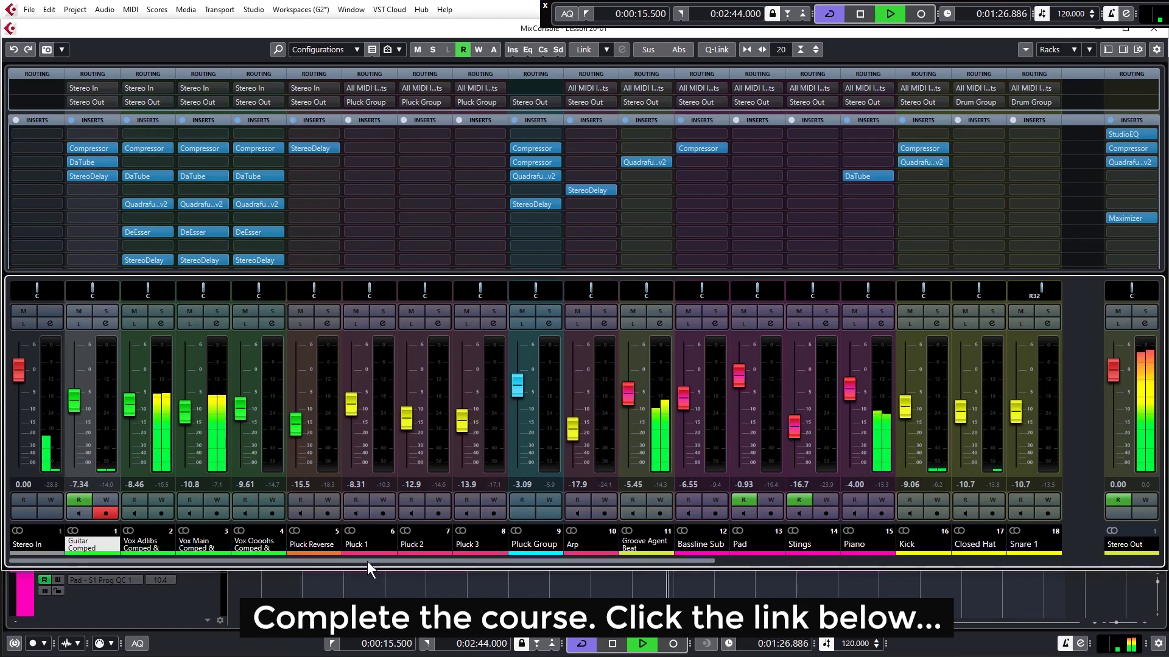
pyautogui.moveTo(373, 561); pyautogui.dragTo(764, 564)
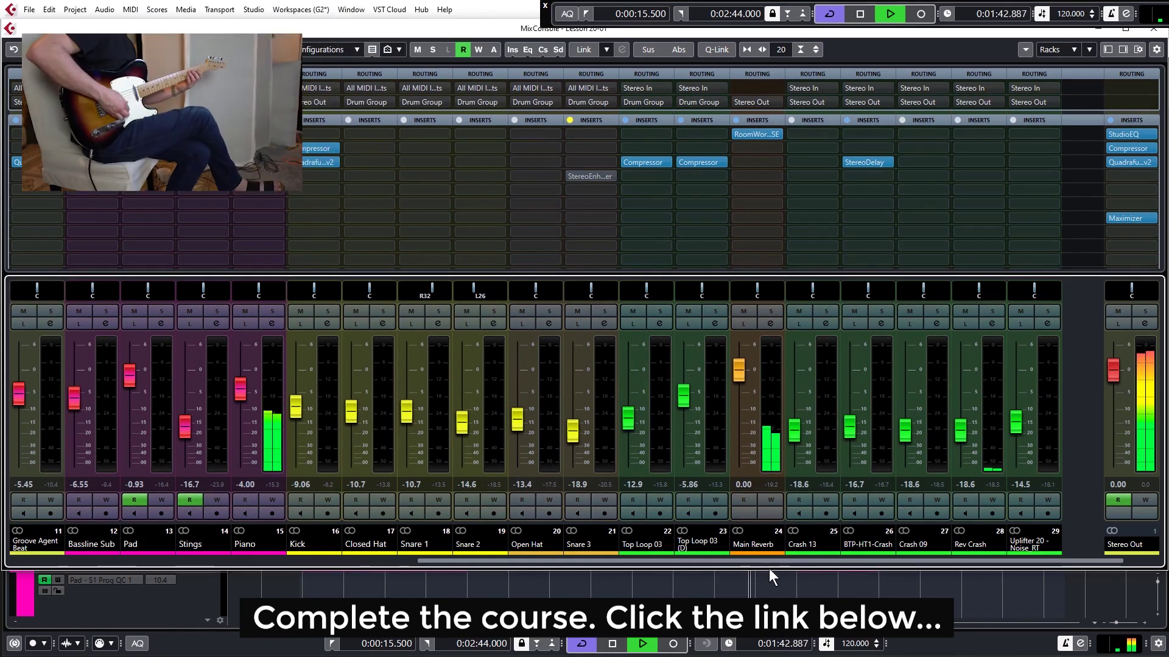
pyautogui.click(810, 591)
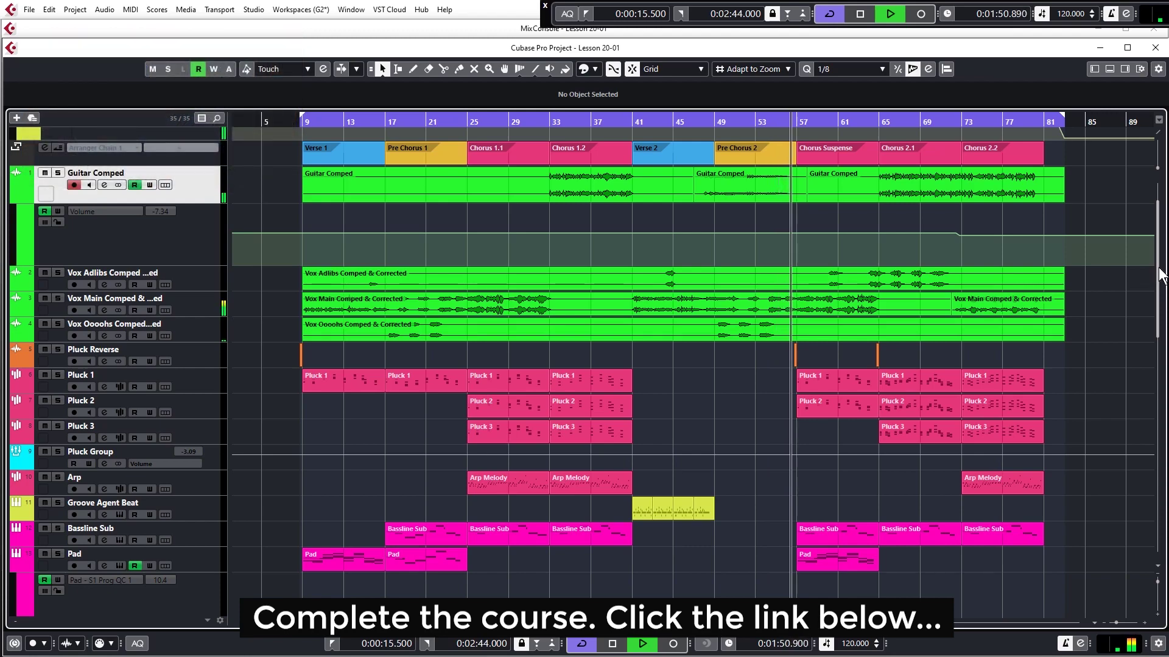
pyautogui.moveTo(1160, 274); pyautogui.dragTo(1155, 240)
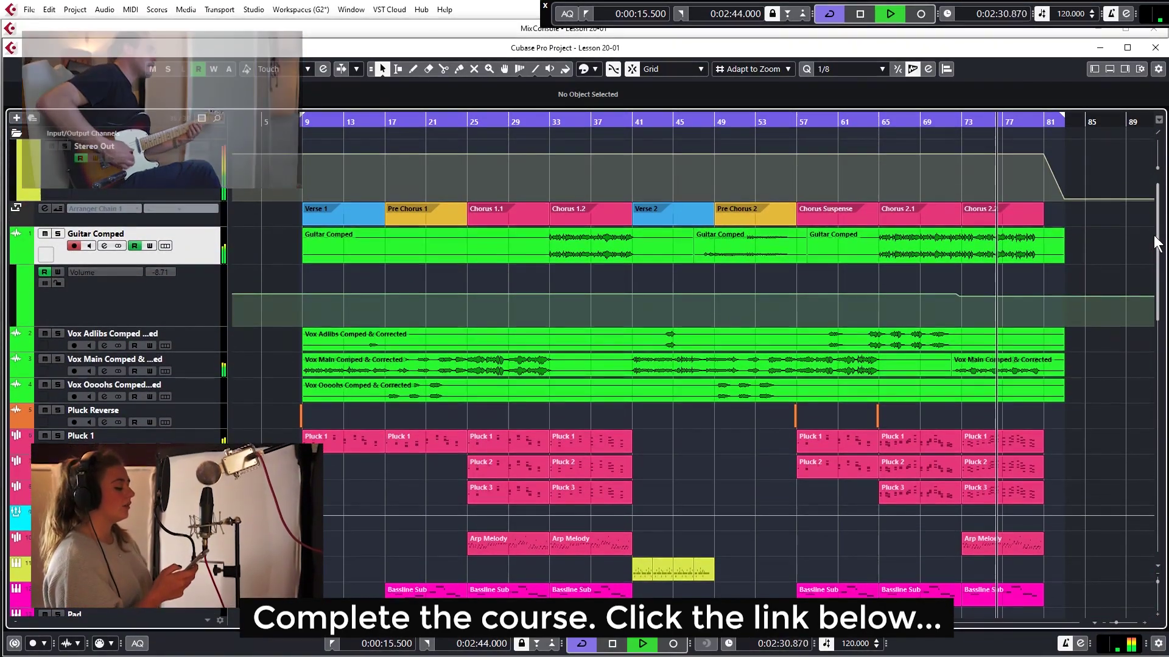